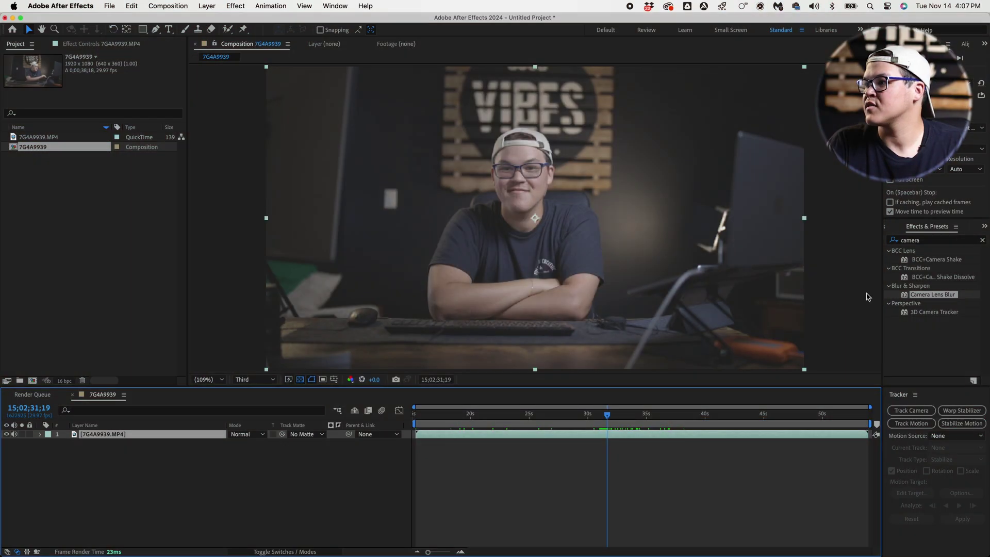
Search 'lume' in Effects & Presets and apply Lumetri Color to the clip.
{"action": "left_click", "coordinate": [932, 241]}
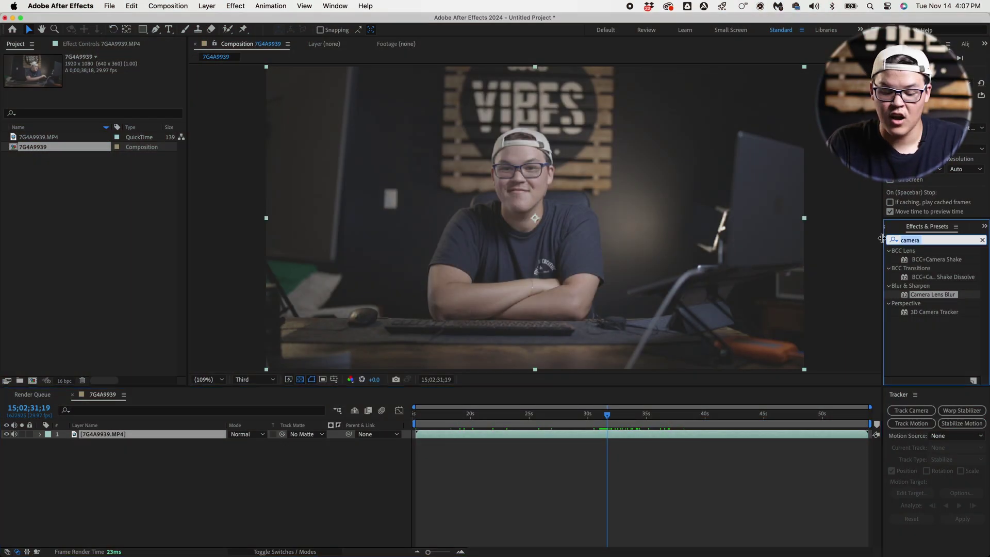
{"action": "type", "text": "lume"}
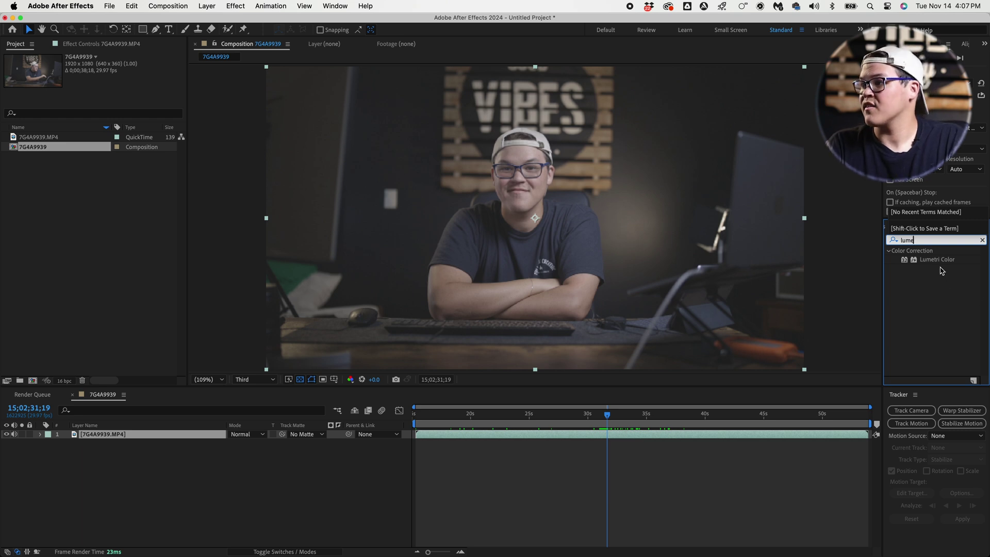
{"action": "double_click", "coordinate": [938, 261]}
Raise the Lumetri contrast to 133 and set the preview resolution to Half.
{"action": "left_click", "coordinate": [14, 74]}
{"action": "left_click_drag", "start_coordinate": [109, 161], "coordinate": [162, 161]}
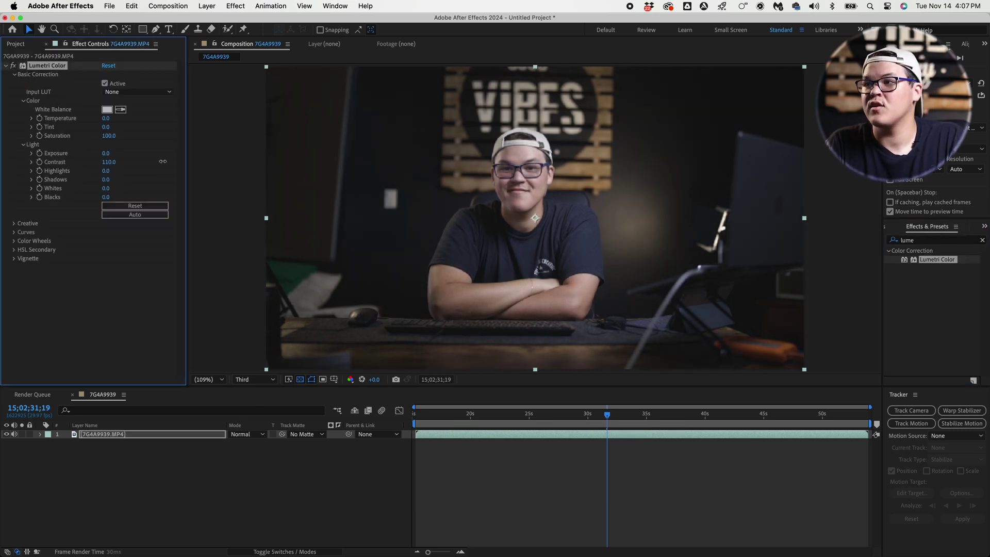
{"action": "left_click", "coordinate": [257, 379]}
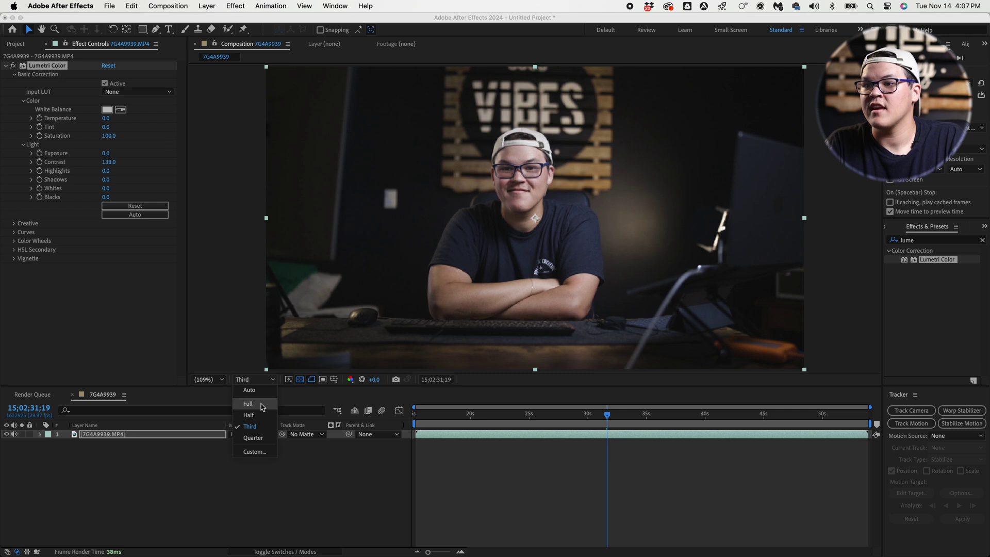
{"action": "left_click", "coordinate": [262, 407]}
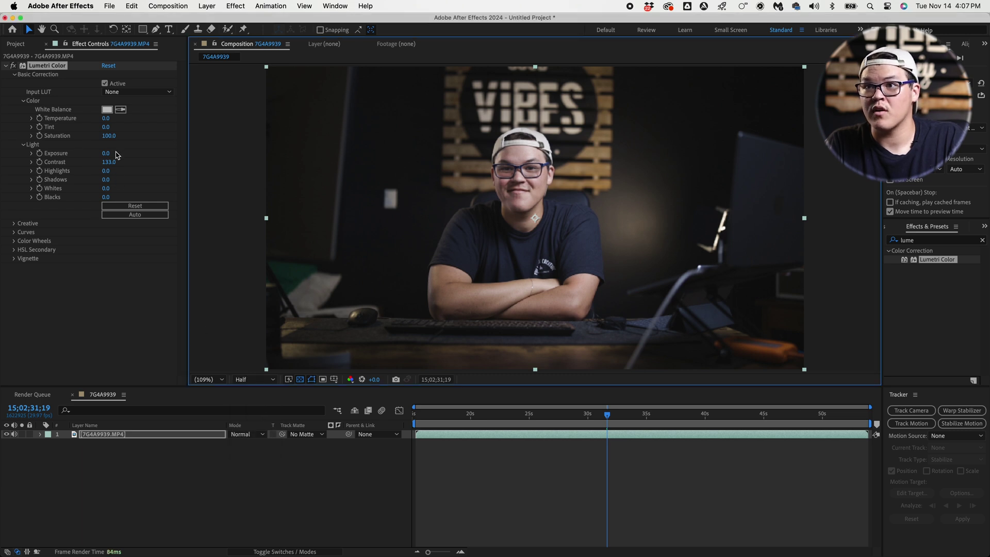
Set exposure to 0.1, highlights -5, shadows -30 and whites -2.
{"action": "left_click", "coordinate": [105, 153]}
{"action": "left_click_drag", "start_coordinate": [104, 153], "coordinate": [107, 154]}
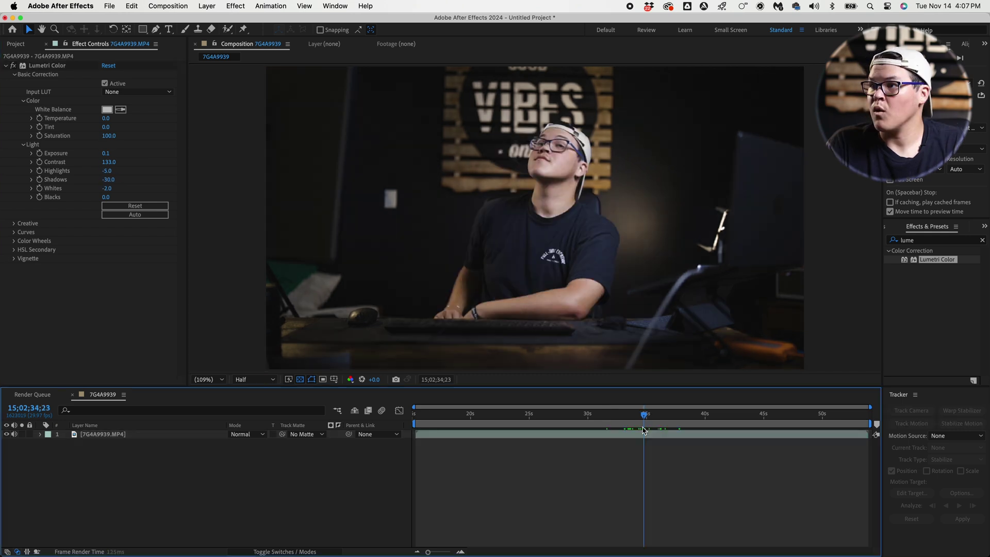
{"action": "left_click_drag", "start_coordinate": [641, 431], "coordinate": [628, 431]}
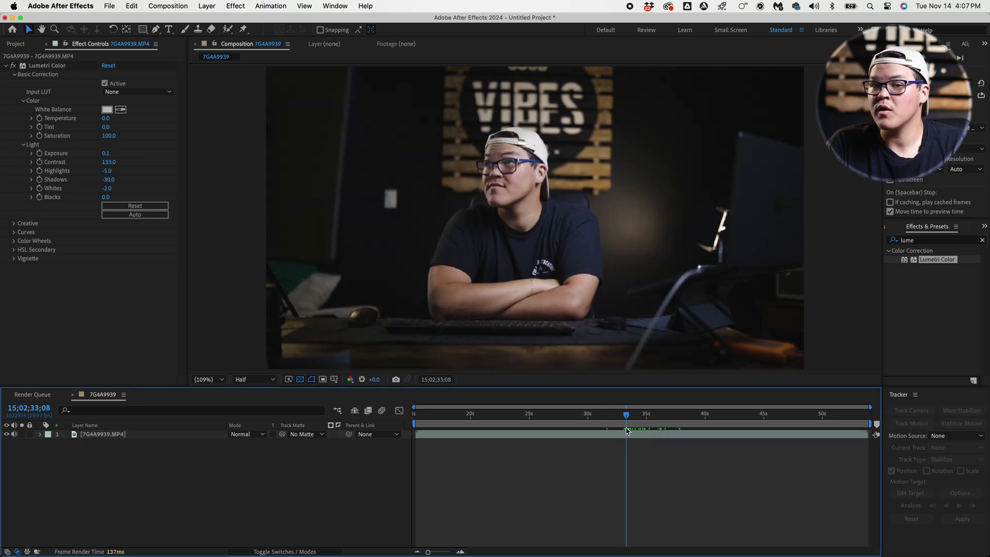
{"action": "left_click_drag", "start_coordinate": [593, 425], "coordinate": [610, 426]}
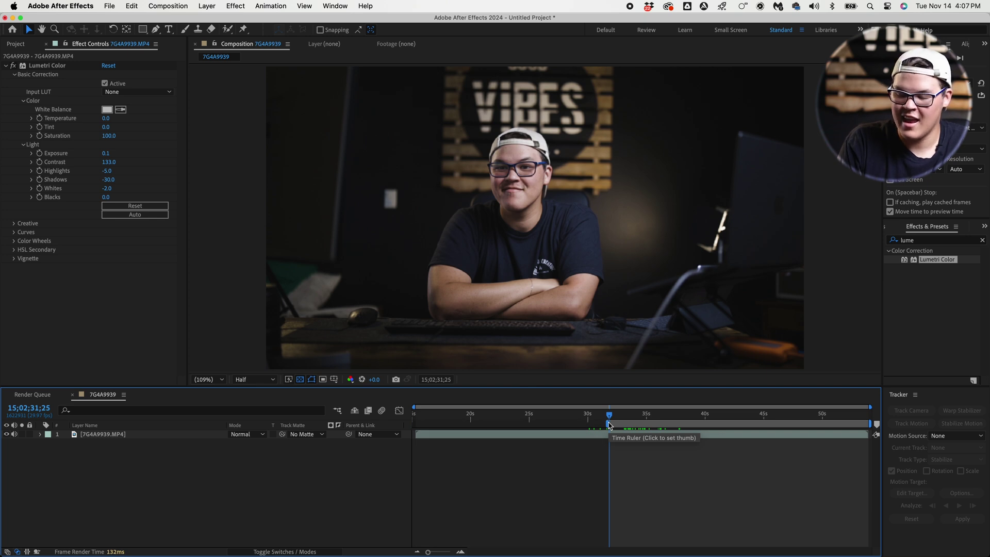
{"action": "key", "text": "semicolon"}
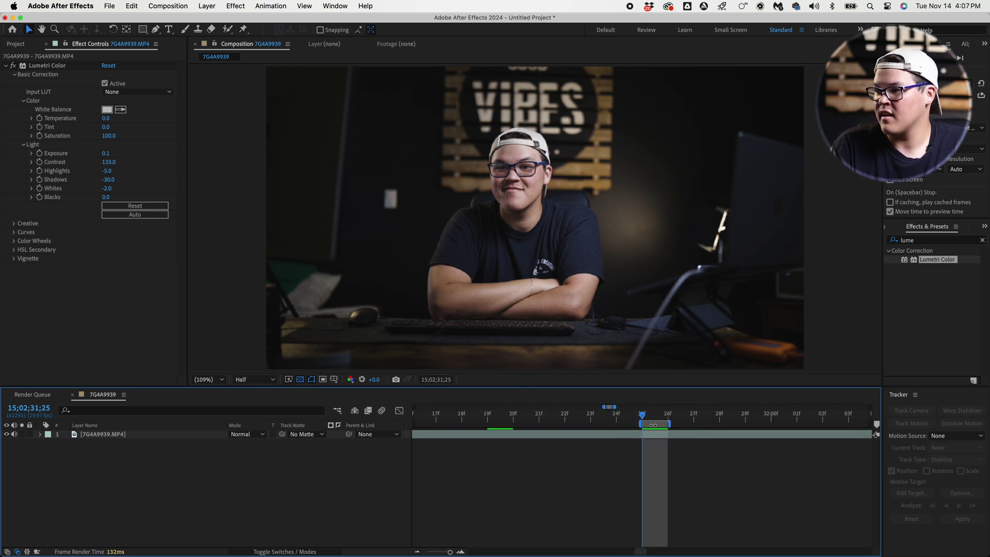
Queue the comp for rendering as a JPEG Sequence and name the output 'reference'.
{"action": "left_click", "coordinate": [170, 6]}
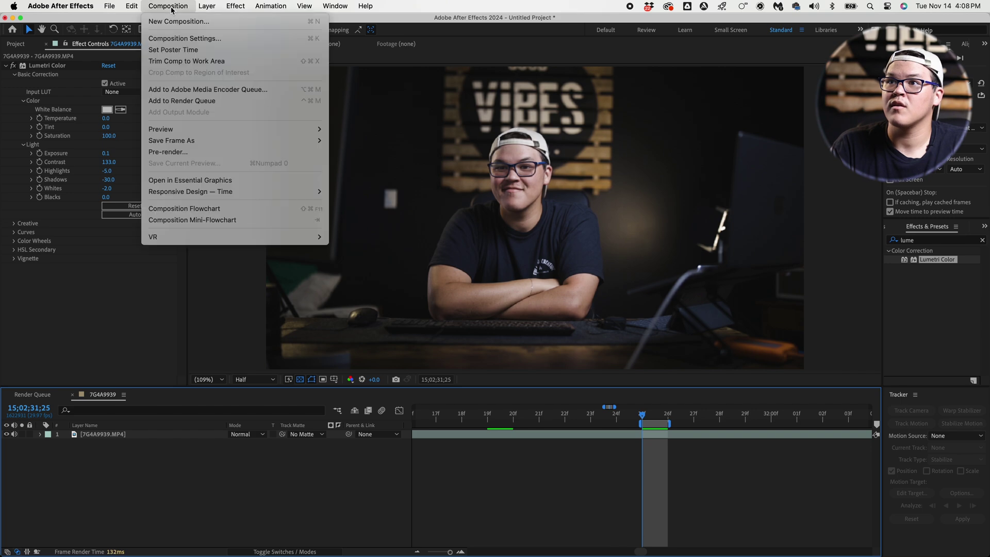
{"action": "left_click", "coordinate": [213, 101]}
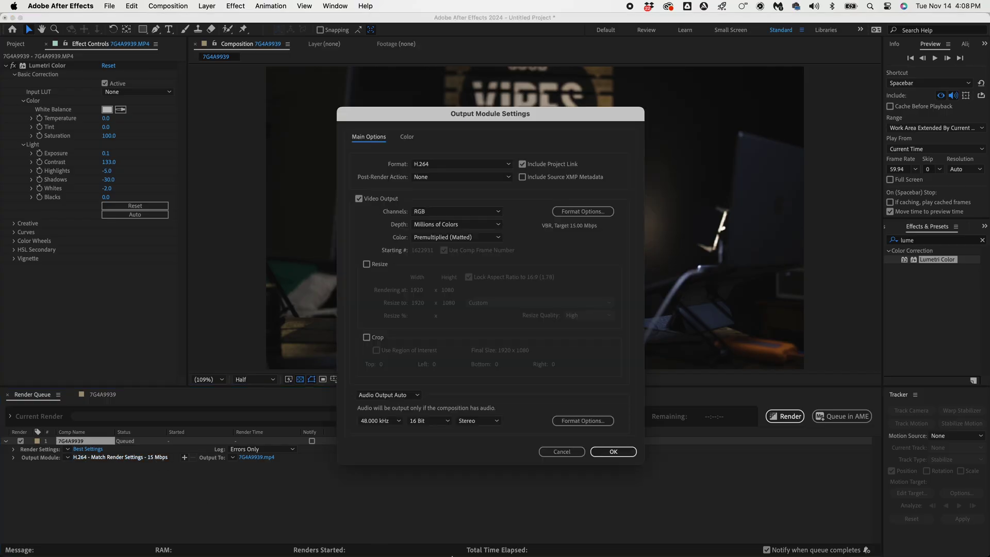
{"action": "left_click", "coordinate": [487, 163]}
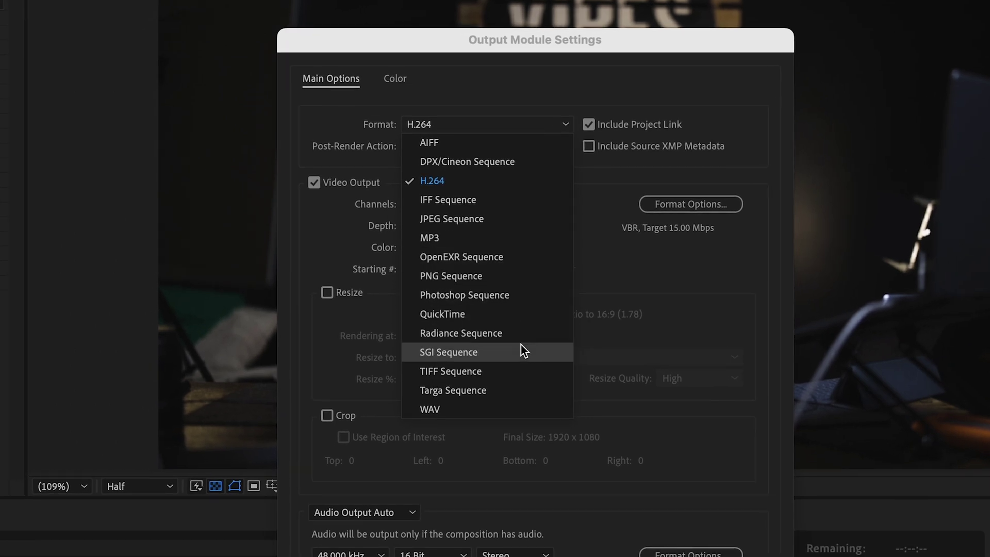
{"action": "left_click", "coordinate": [485, 219]}
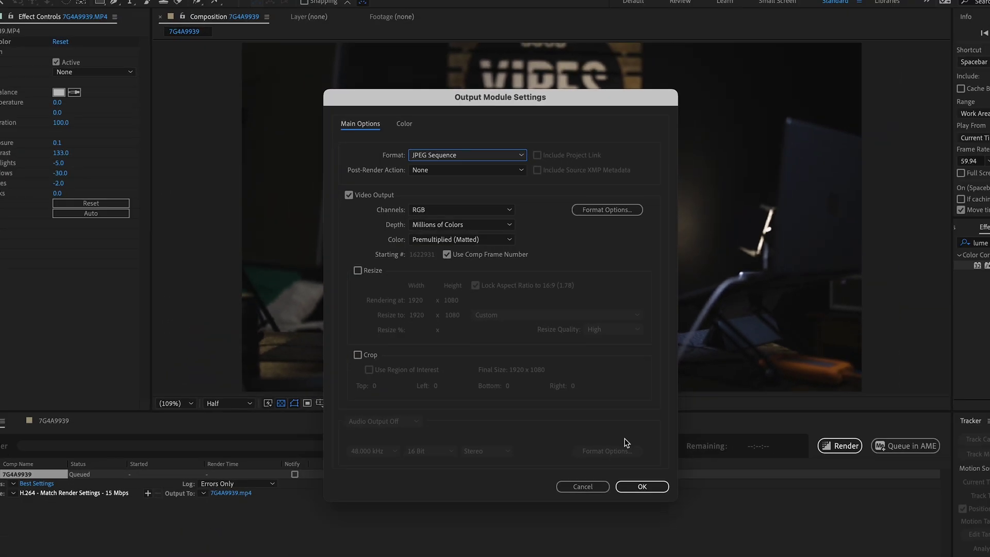
{"action": "left_click", "coordinate": [614, 452]}
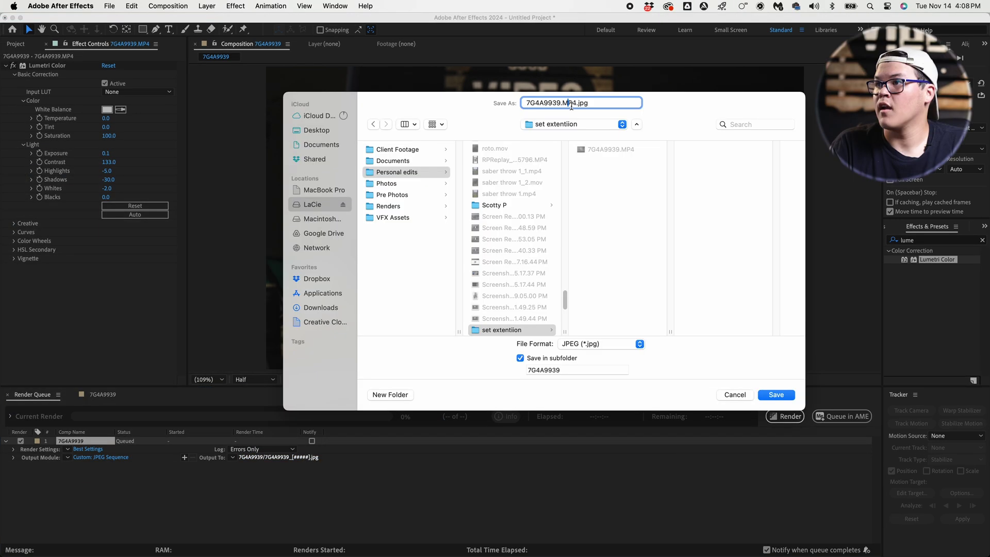
{"action": "type", "text": "reference"}
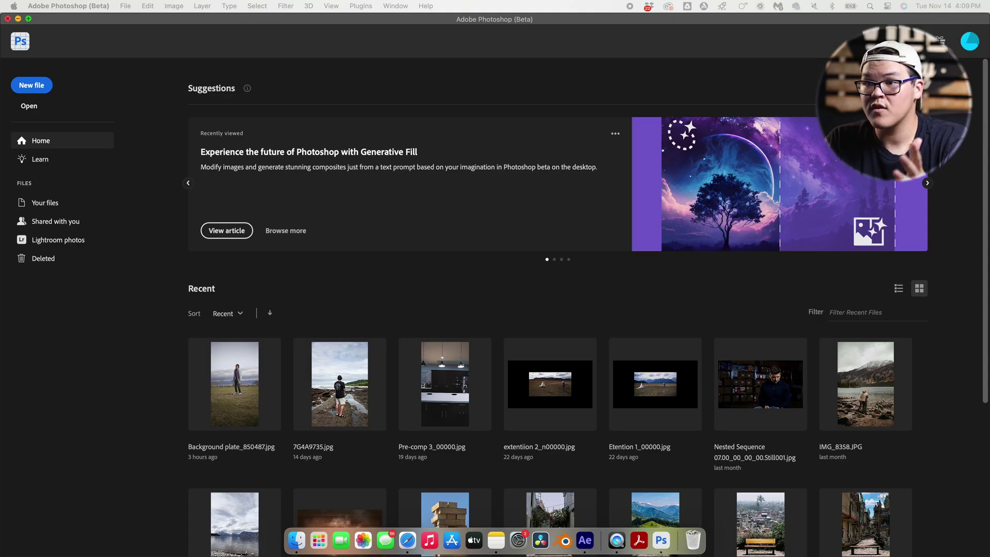
Open the rendered reference JPEG in Photoshop and expand its canvas to 3197 × 1779 px.
{"action": "left_click_drag", "start_coordinate": [0, 256], "coordinate": [485, 259]}
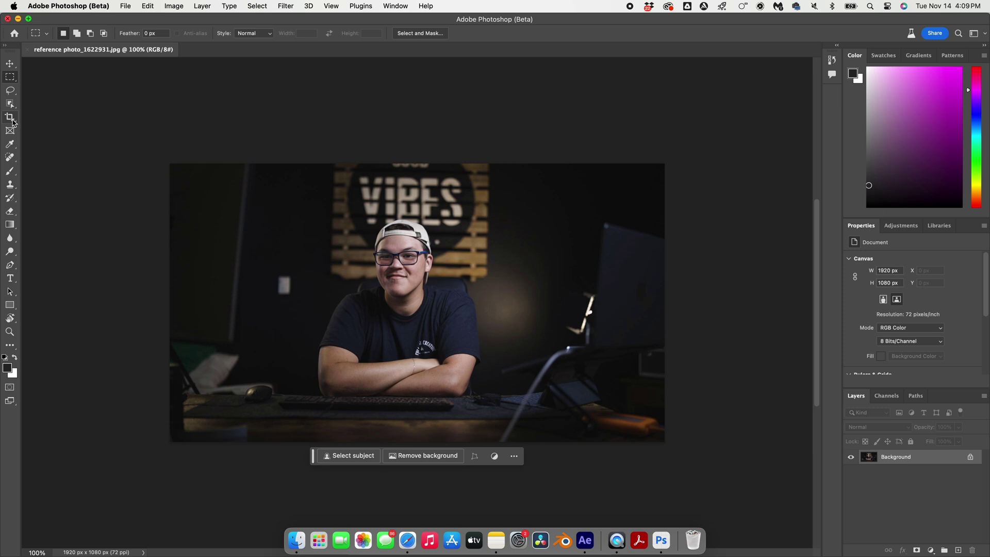
{"action": "left_click", "coordinate": [11, 118]}
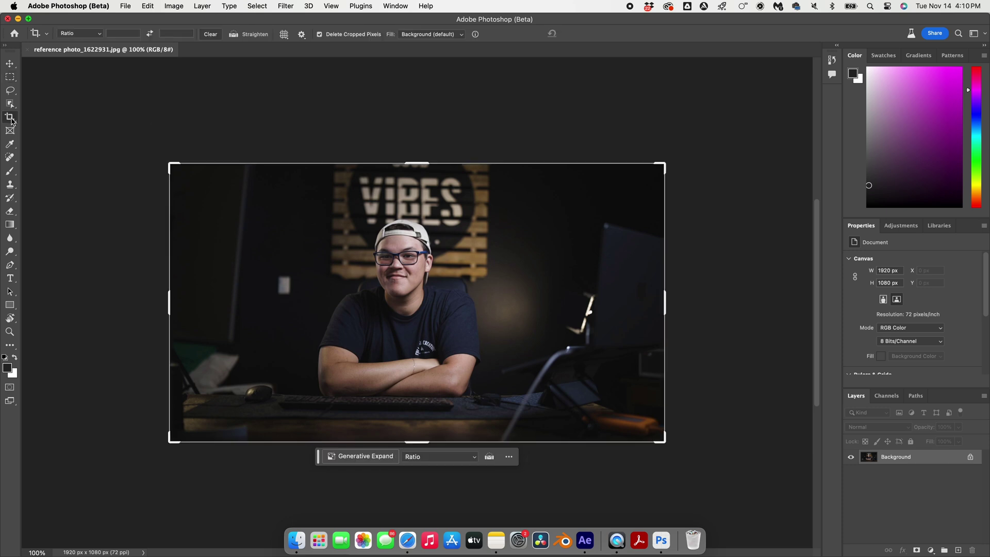
{"action": "left_click_drag", "start_coordinate": [661, 165], "coordinate": [765, 101]}
{"action": "left_click_drag", "start_coordinate": [304, 234], "coordinate": [388, 187]}
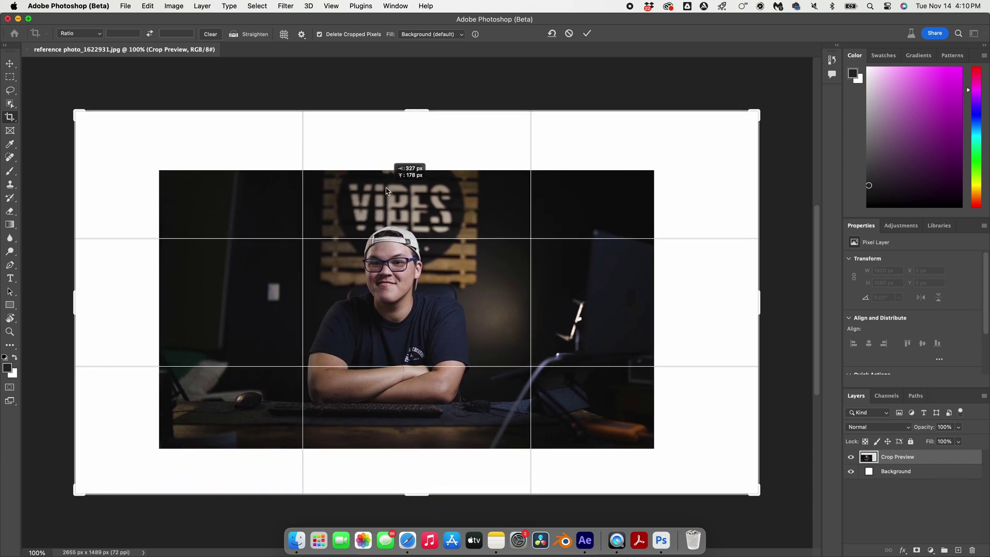
{"action": "left_click_drag", "start_coordinate": [83, 118], "coordinate": [43, 84]}
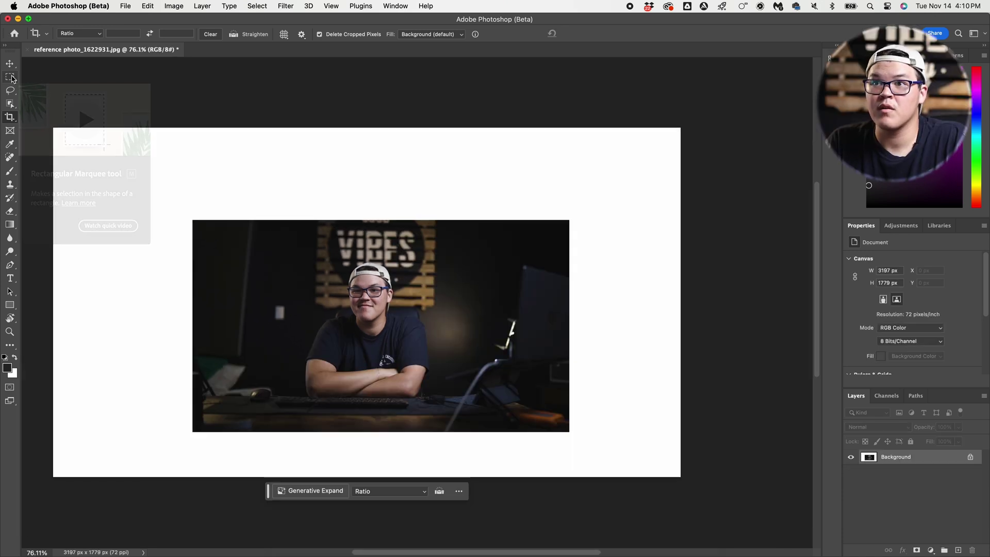
{"action": "left_click", "coordinate": [10, 78]}
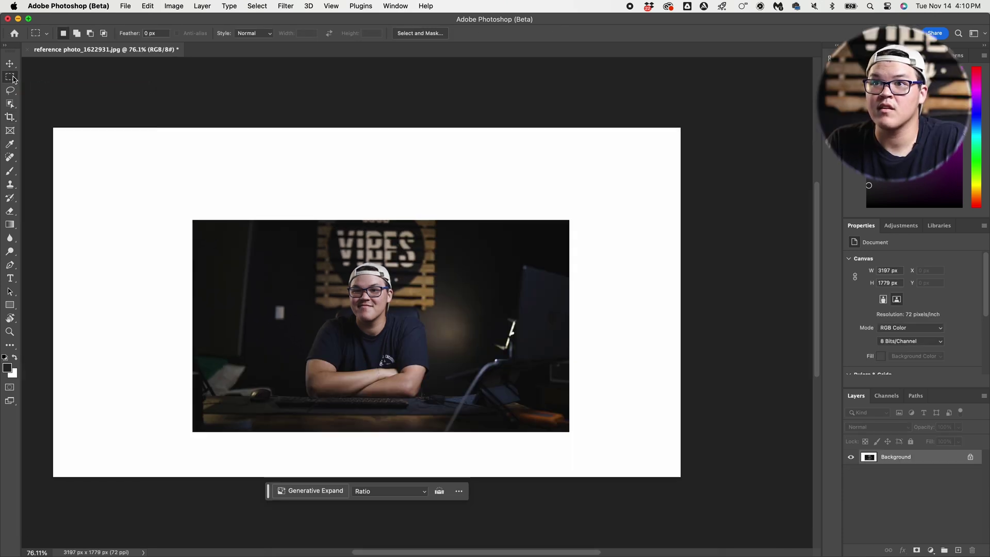
Select the white border by inverting an inner rectangle, generative-fill it, and pick variation 3.
{"action": "left_click_drag", "start_coordinate": [222, 238], "coordinate": [534, 416]}
{"action": "left_click", "coordinate": [366, 430]}
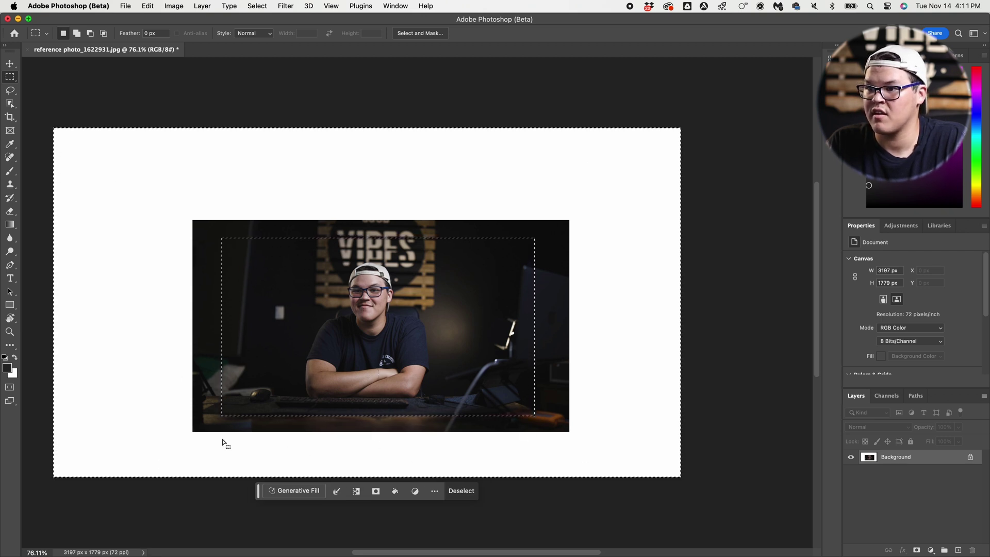
{"action": "left_click", "coordinate": [298, 491]}
{"action": "left_click", "coordinate": [470, 491]}
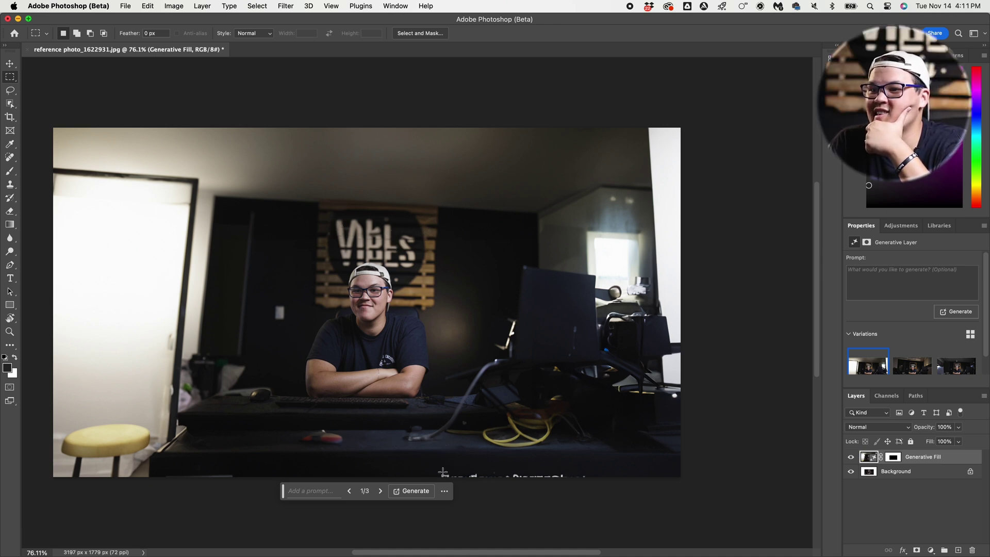
{"action": "left_click", "coordinate": [380, 490]}
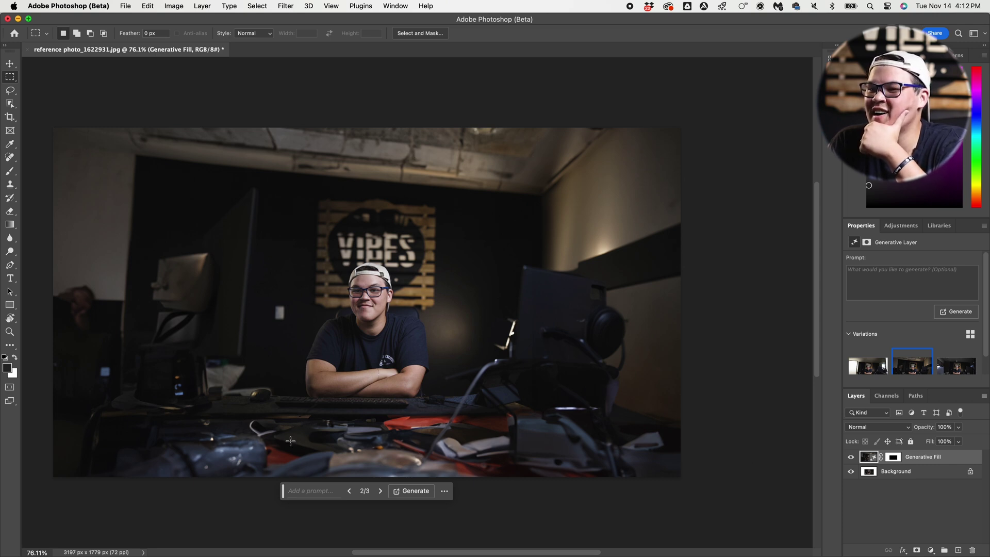
{"action": "left_click", "coordinate": [380, 492]}
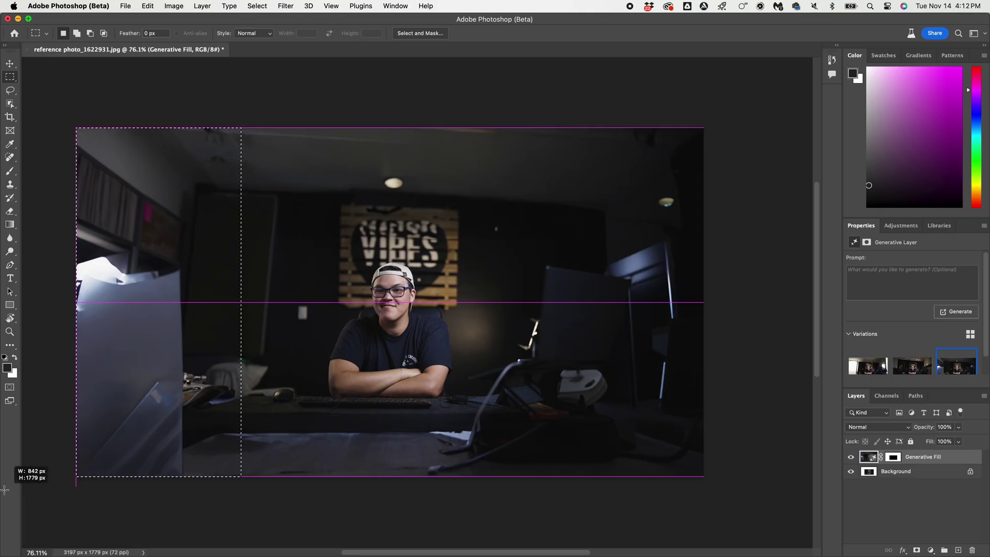
Regenerate the left strip as 'clean up and change to a modern minimalistic office space', keeping variation 3.
{"action": "left_click_drag", "start_coordinate": [5, 490], "coordinate": [41, 460]}
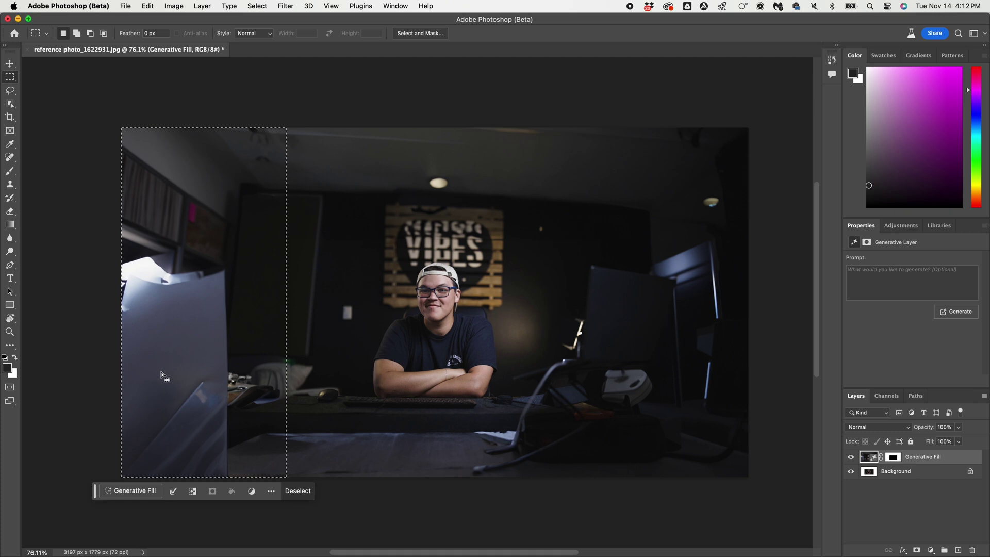
{"action": "left_click", "coordinate": [131, 490]}
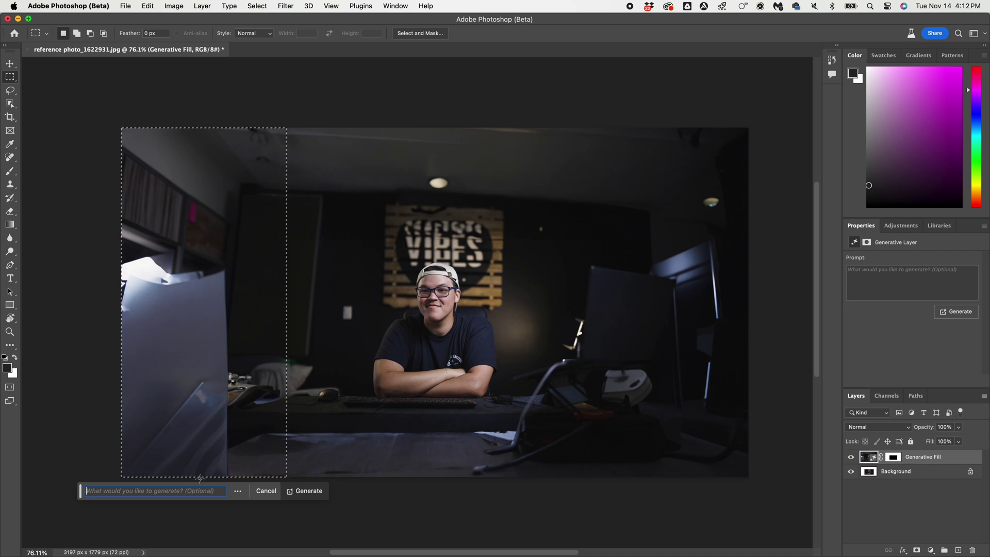
{"action": "left_click", "coordinate": [307, 491]}
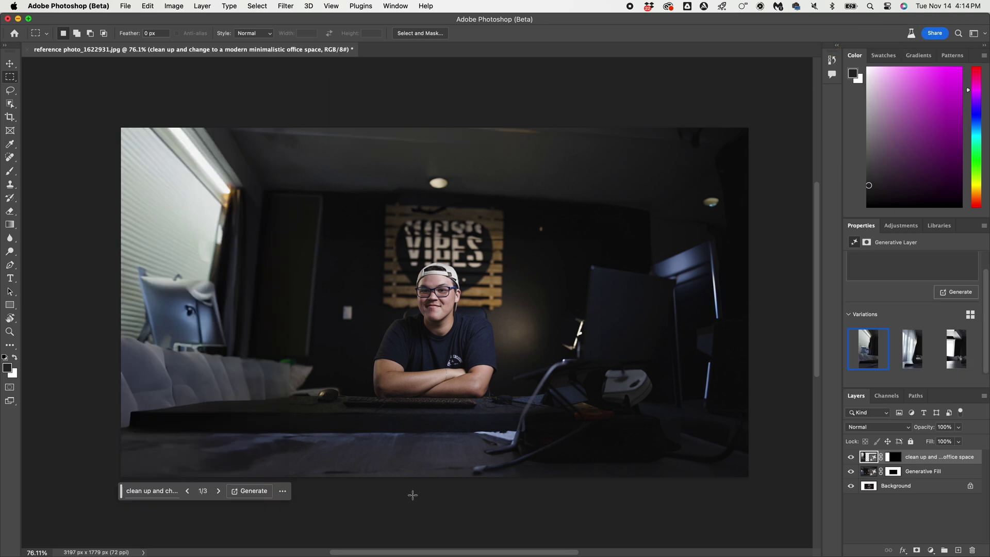
{"action": "left_click", "coordinate": [218, 493]}
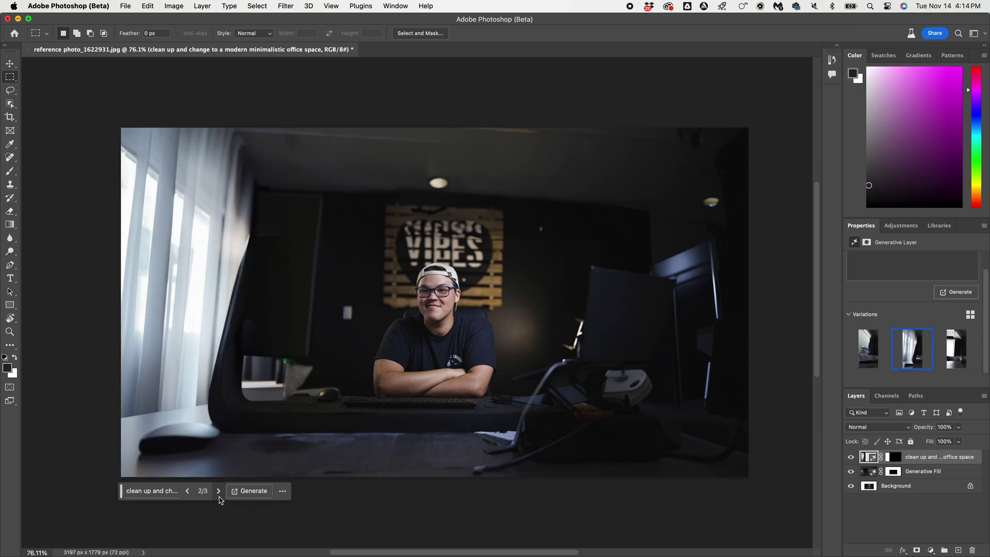
{"action": "left_click", "coordinate": [218, 492]}
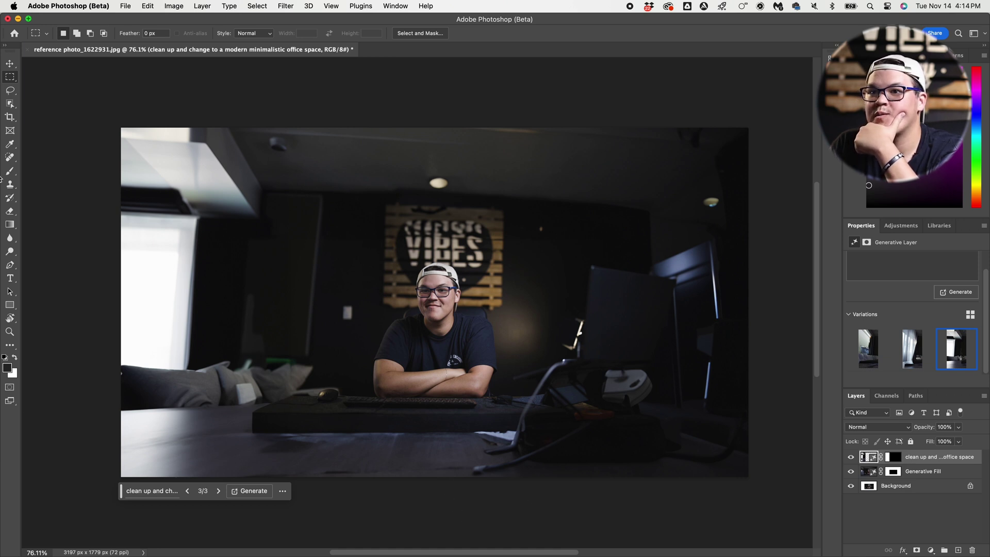
{"action": "left_click", "coordinate": [11, 91]}
Lasso the cluttered lower-right desk and generate a fill with the prompt 'remove objects'.
{"action": "mouse_move", "coordinate": [772, 371]}
{"action": "left_mouse_down"}
{"action": "mouse_move", "coordinate": [682, 369]}
{"action": "mouse_move", "coordinate": [650, 352]}
{"action": "mouse_move", "coordinate": [624, 360]}
{"action": "mouse_move", "coordinate": [486, 428]}
{"action": "mouse_move", "coordinate": [450, 461]}
{"action": "mouse_move", "coordinate": [463, 496]}
{"action": "mouse_move", "coordinate": [765, 538]}
{"action": "mouse_move", "coordinate": [793, 460]}
{"action": "mouse_move", "coordinate": [796, 377]}
{"action": "left_mouse_up"}
{"action": "left_click", "coordinate": [515, 490]}
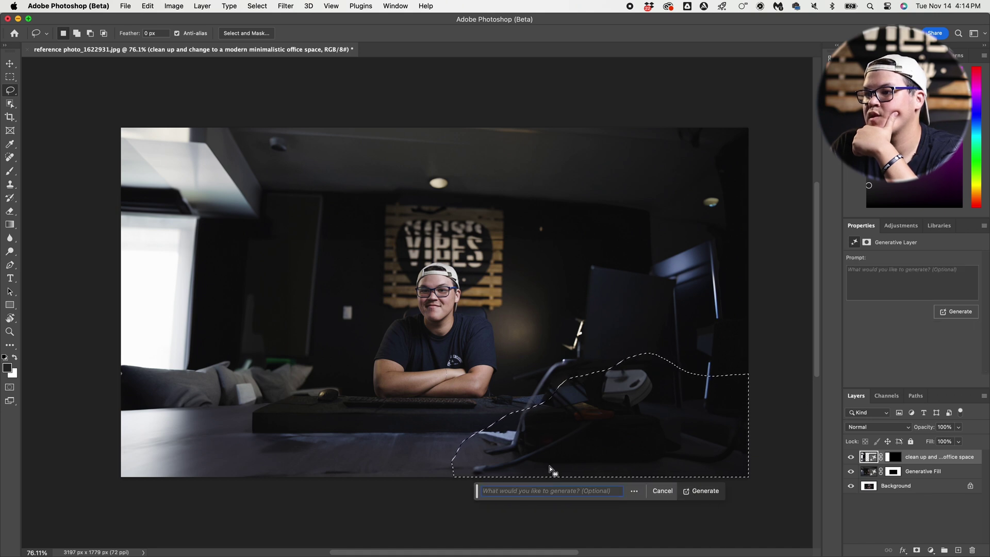
{"action": "type", "text": "remove o"}
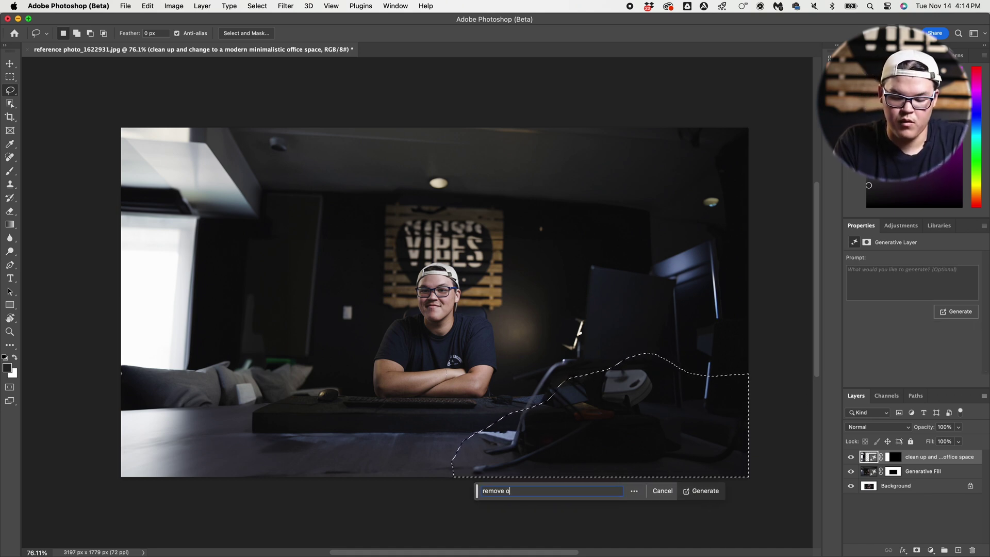
{"action": "type", "text": "bjects"}
{"action": "key", "text": "Return"}
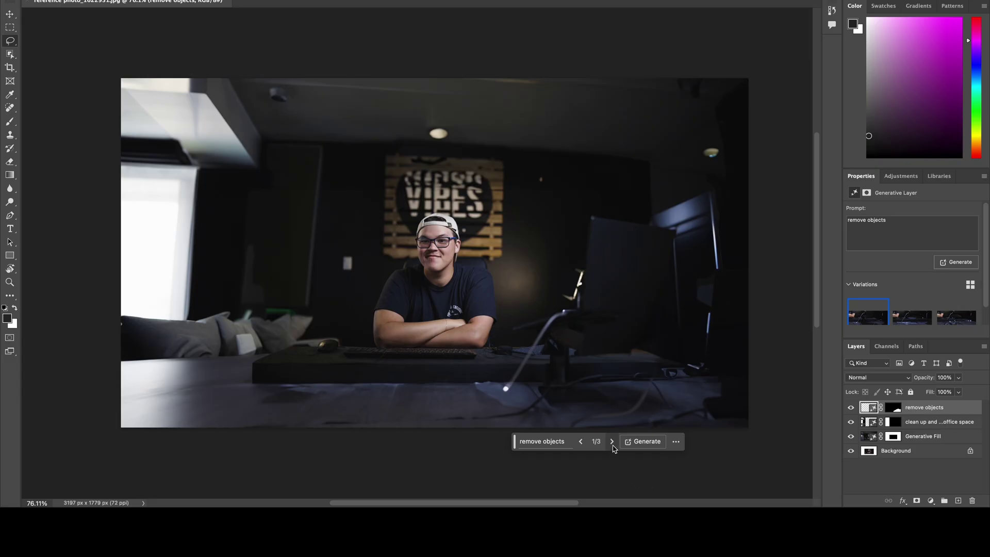
Cycle through the 'remove objects' variations to compare the results.
{"action": "left_click", "coordinate": [612, 443]}
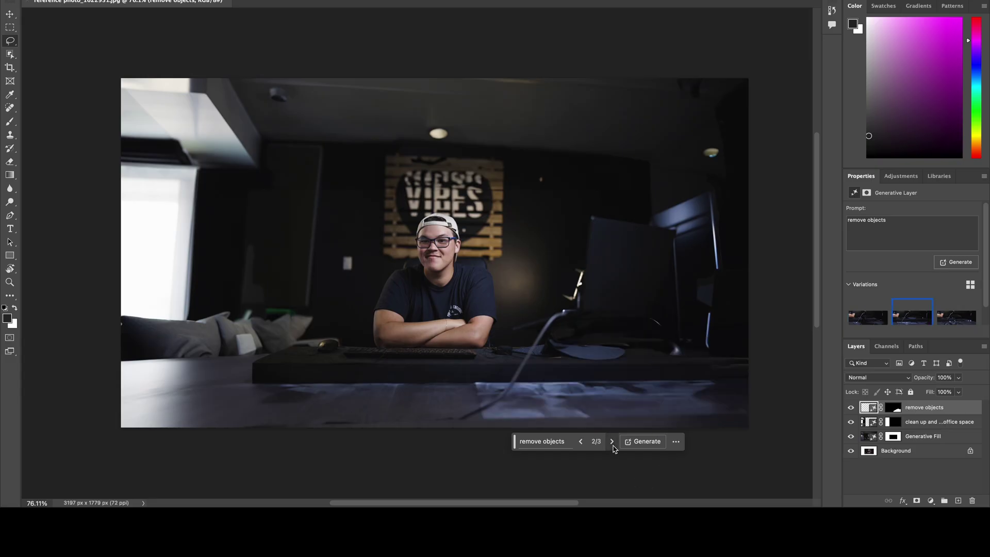
{"action": "left_click", "coordinate": [612, 442]}
{"action": "left_click", "coordinate": [612, 442]}
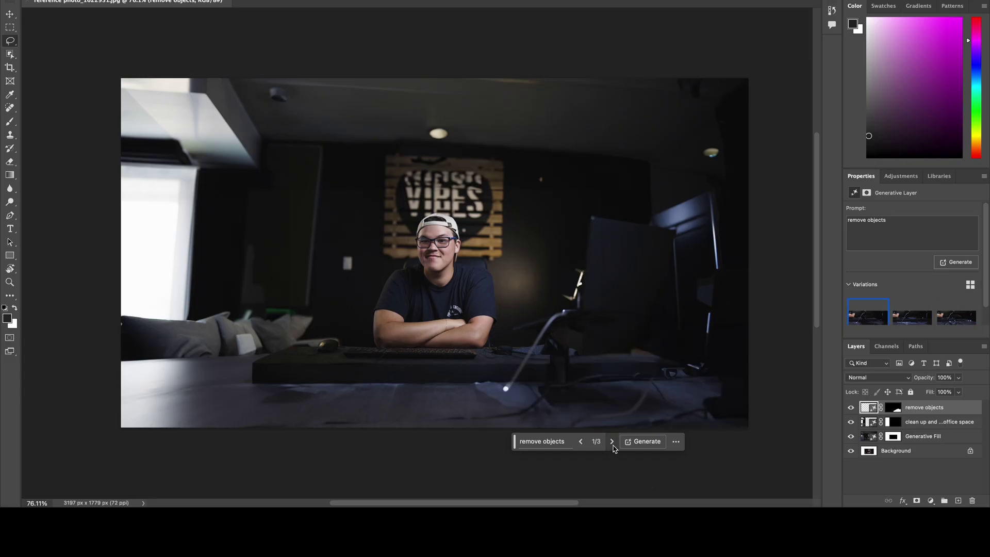
{"action": "left_click", "coordinate": [612, 441]}
{"action": "left_click", "coordinate": [612, 442]}
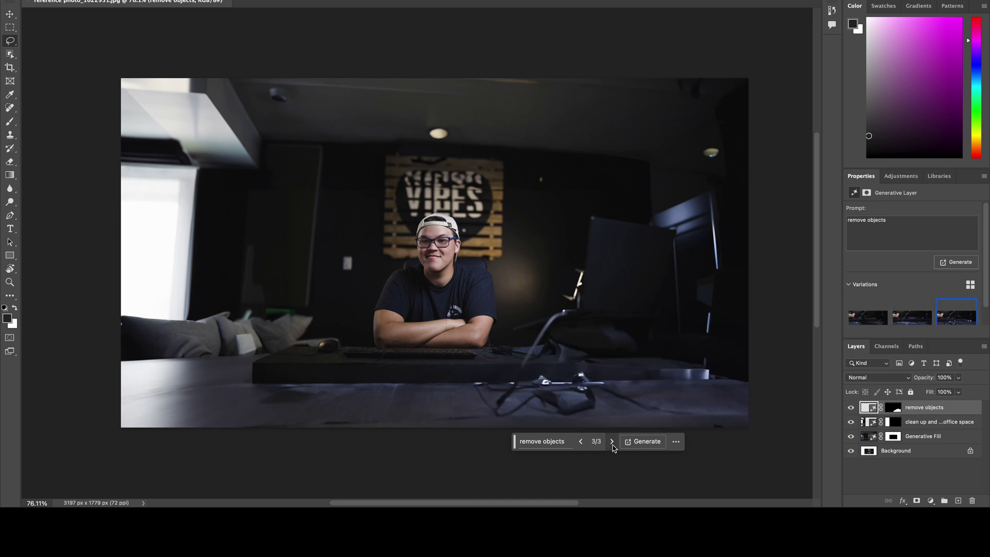
{"action": "left_click", "coordinate": [611, 441]}
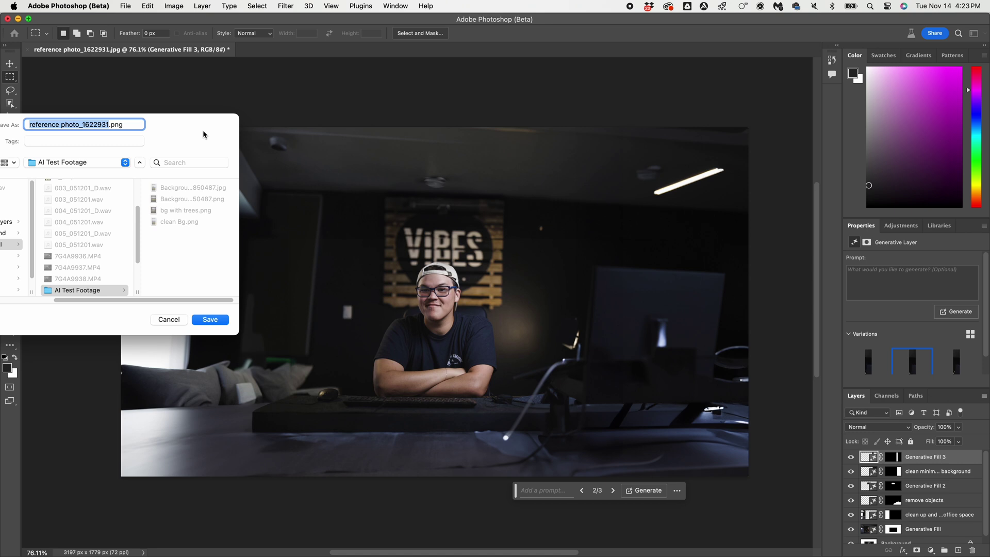
Save a PNG copy as reference photo_1622931.png in AI Test Footage, then close without saving.
{"action": "left_click_drag", "start_coordinate": [203, 134], "coordinate": [584, 151]}
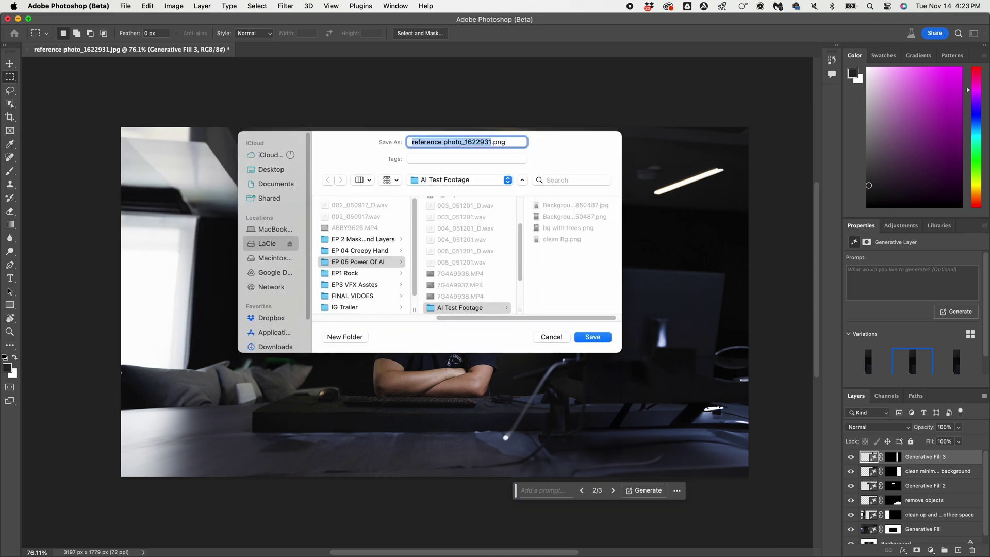
{"action": "key", "text": "Return"}
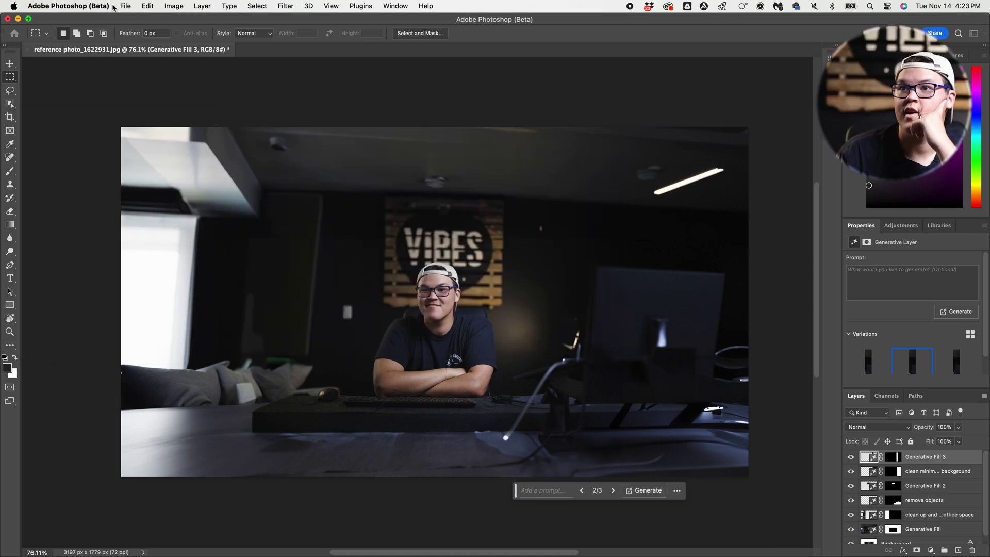
{"action": "left_click", "coordinate": [8, 21]}
{"action": "left_click", "coordinate": [467, 230]}
Add the reference PNG above the clip, preview it semi-transparent for alignment, then restore 100% opacity.
{"action": "left_click", "coordinate": [465, 214]}
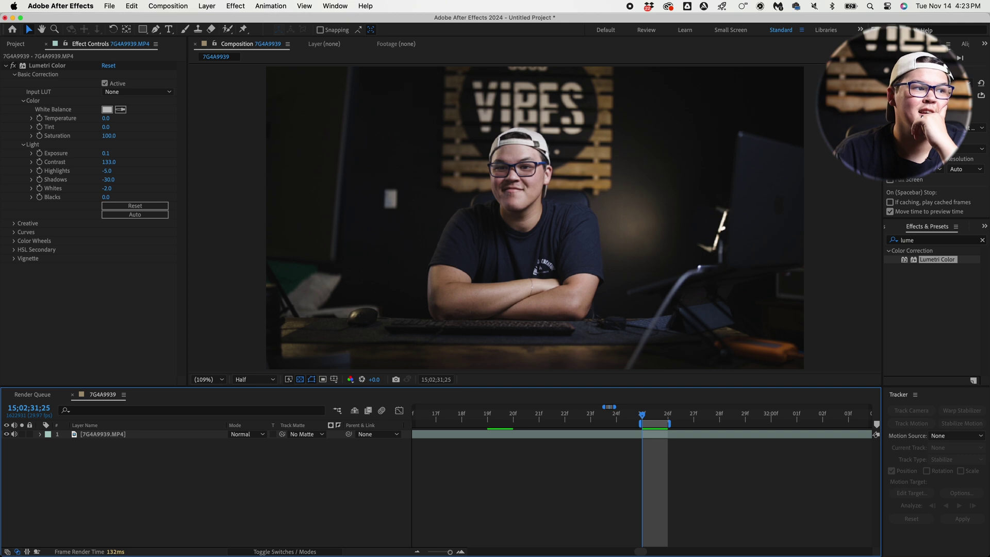
{"action": "left_click_drag", "start_coordinate": [320, 335], "coordinate": [597, 477]}
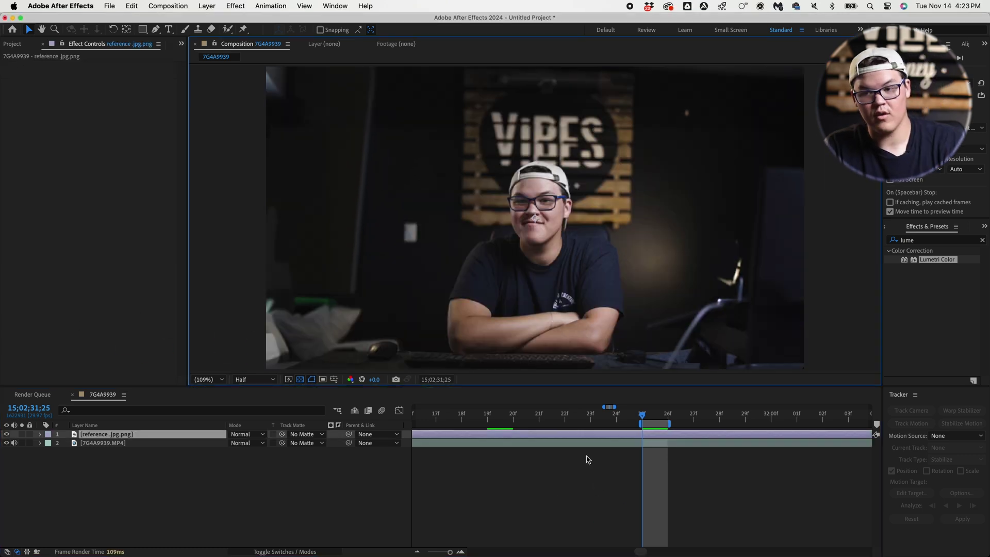
{"action": "key", "text": "t"}
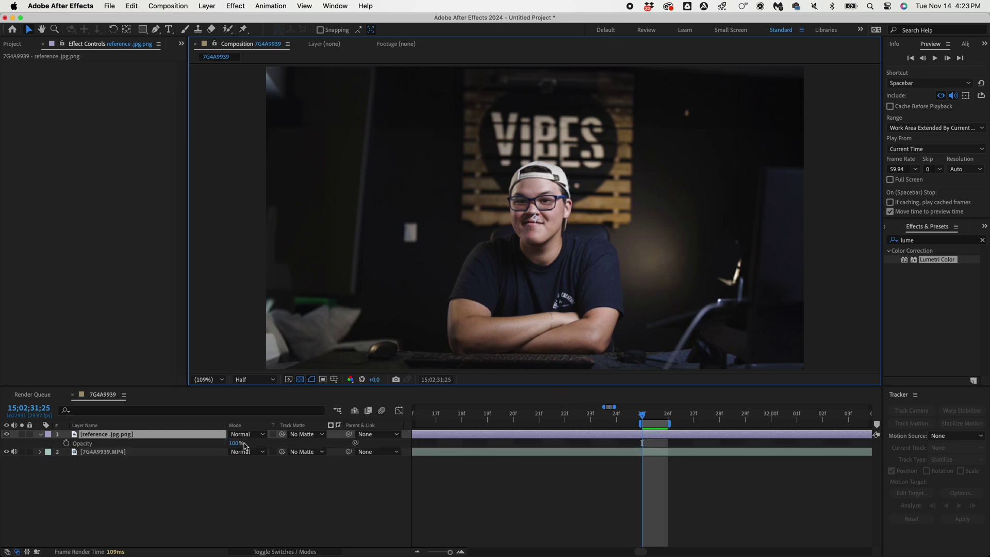
{"action": "left_click_drag", "start_coordinate": [238, 445], "coordinate": [223, 443]}
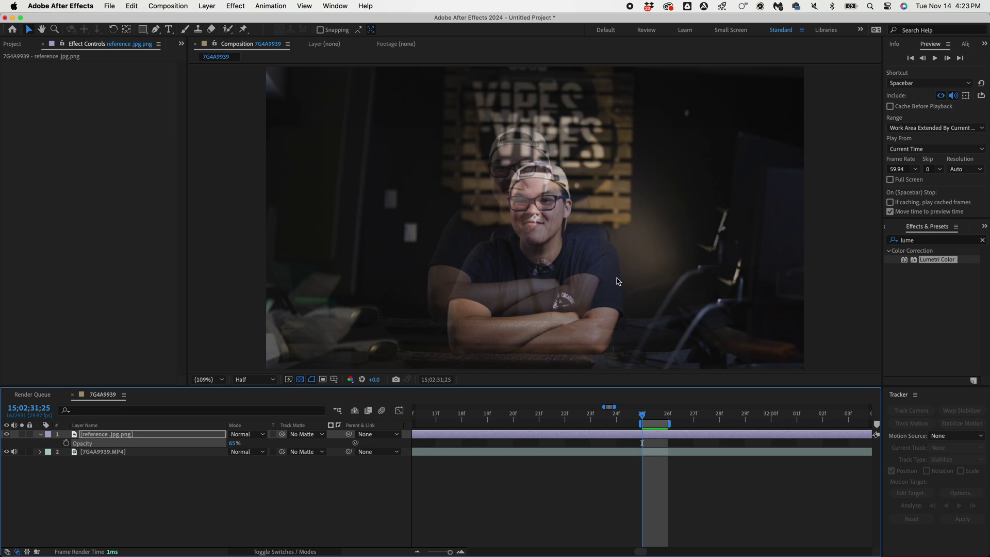
{"action": "left_click", "coordinate": [618, 281]}
{"action": "key", "text": "space"}
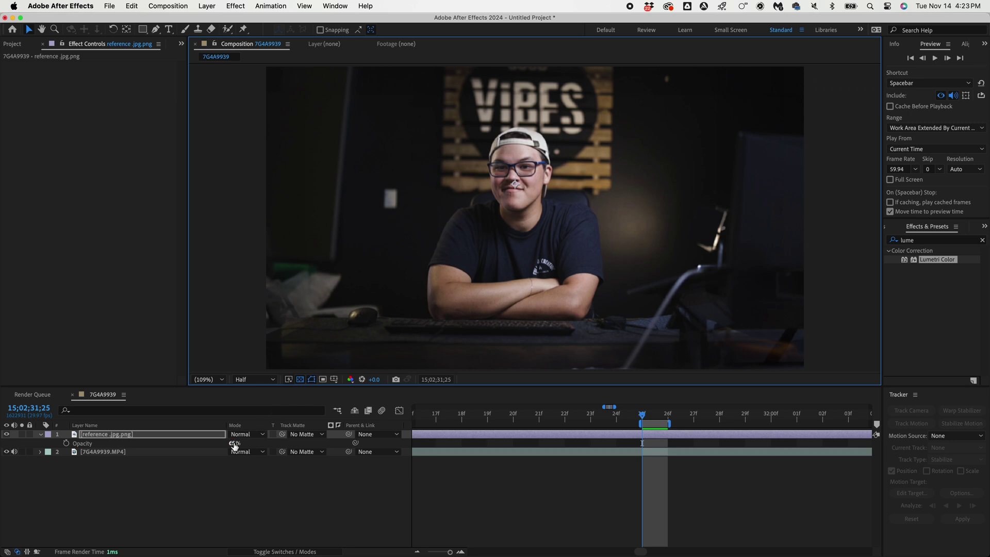
{"action": "left_click_drag", "start_coordinate": [233, 445], "coordinate": [461, 439]}
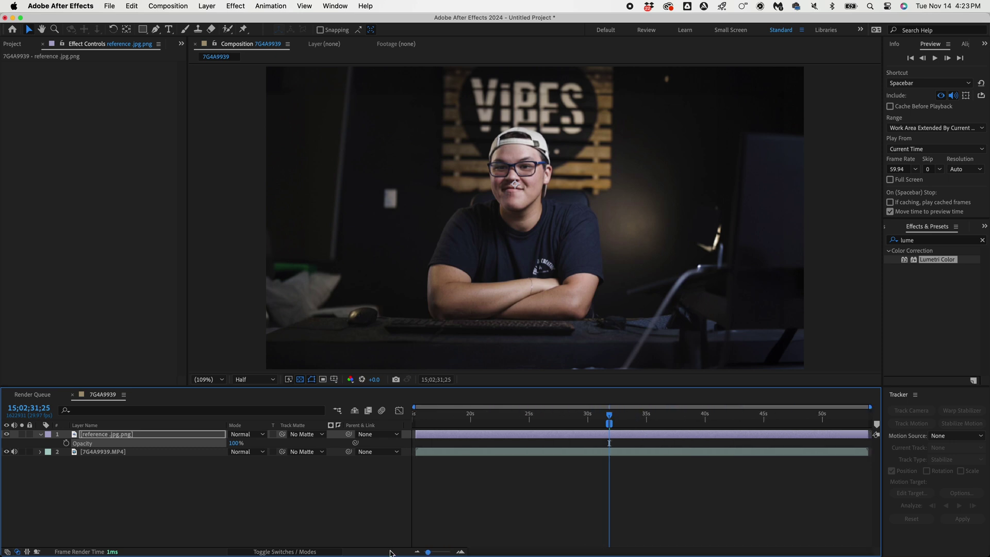
Resize the composition to 4K with proportional height 2160 and extend the work area to full length.
{"action": "right_click", "coordinate": [520, 512]}
{"action": "left_click", "coordinate": [562, 438]}
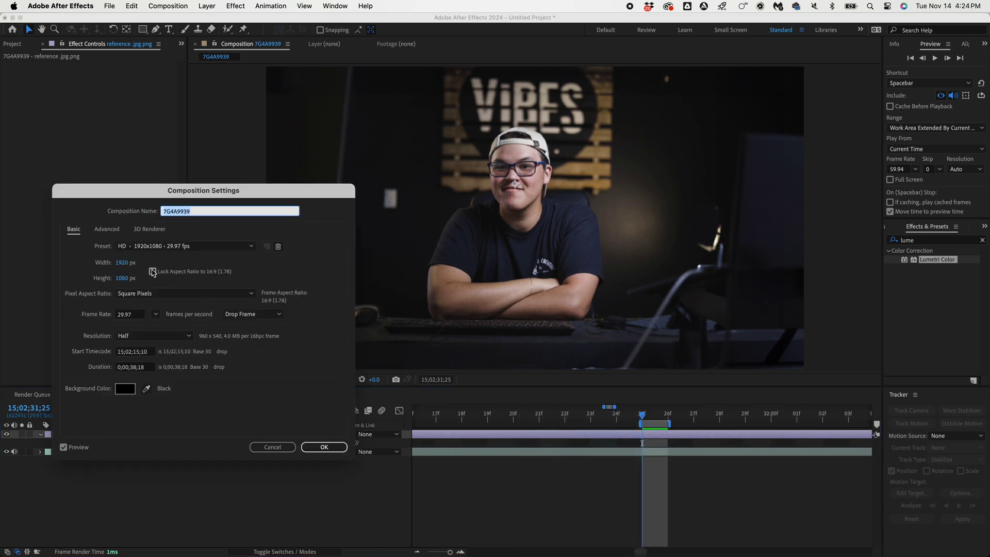
{"action": "left_click", "coordinate": [153, 272]}
{"action": "left_click", "coordinate": [122, 278]}
{"action": "type", "text": "2160"}
{"action": "left_click", "coordinate": [324, 447]}
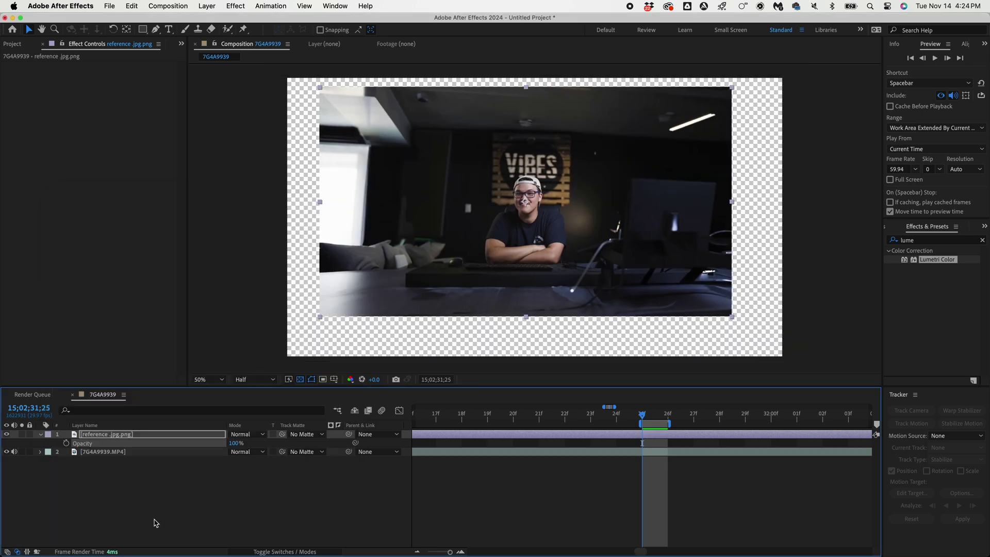
{"action": "left_click_drag", "start_coordinate": [449, 552], "coordinate": [400, 554]}
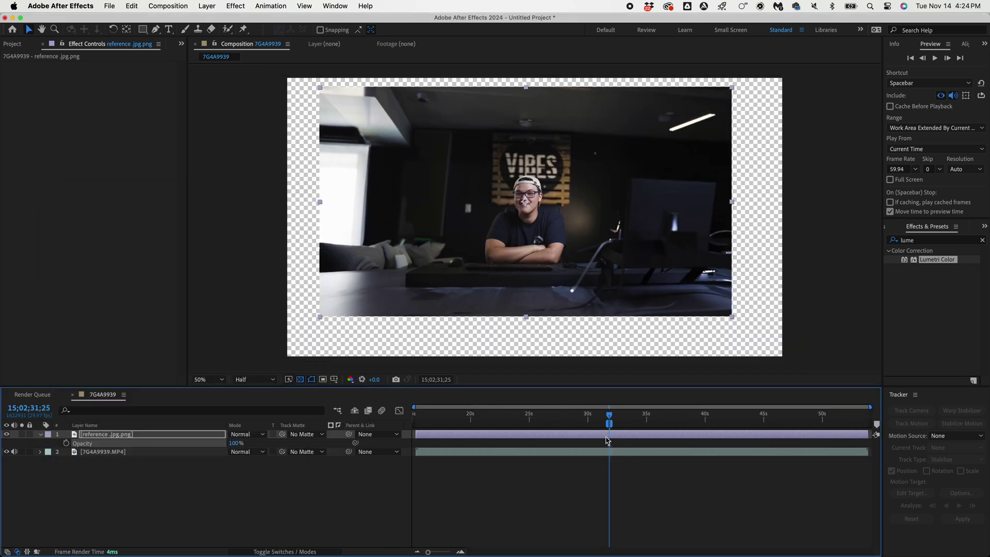
{"action": "left_click_drag", "start_coordinate": [606, 427], "coordinate": [609, 426]}
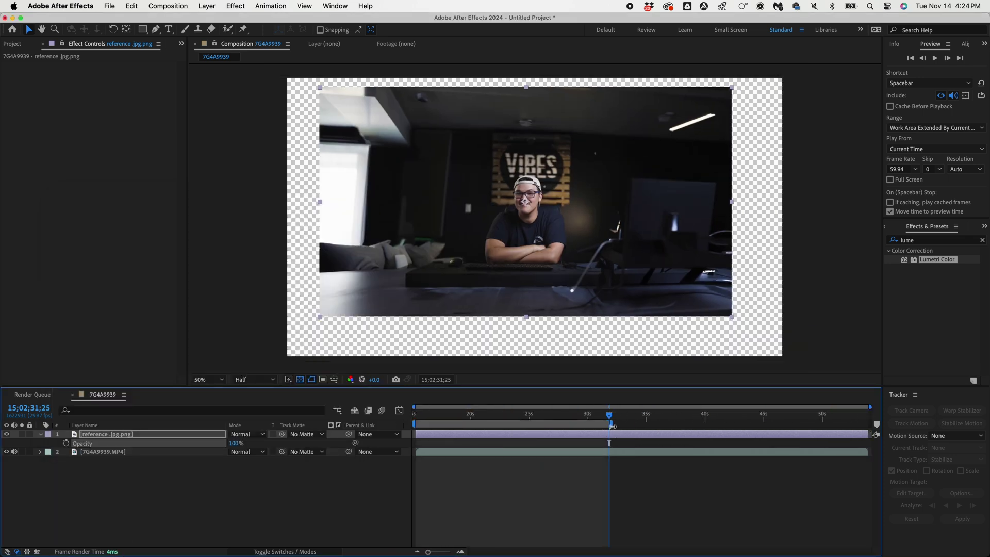
{"action": "double_click", "coordinate": [612, 426]}
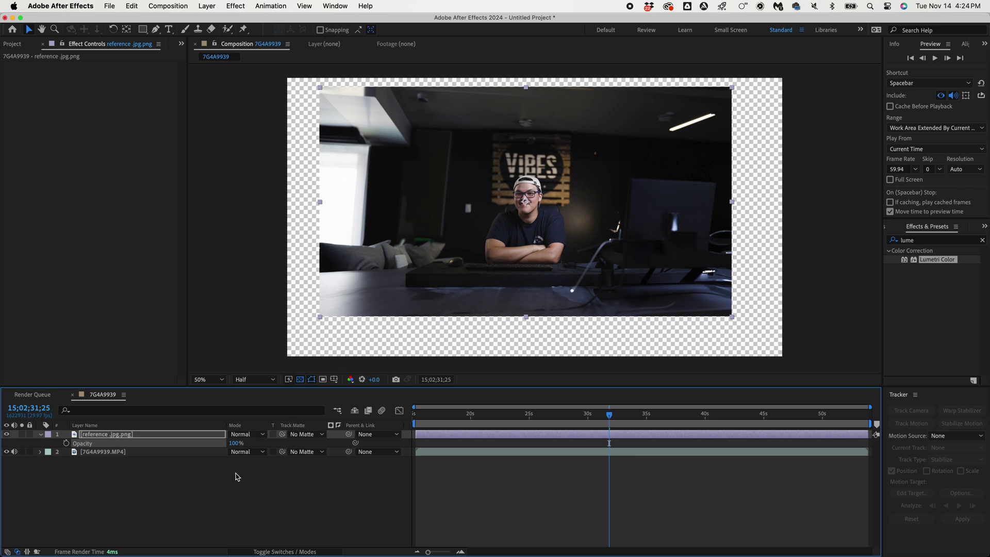
Parent the reference to the video layer, scale the video to 124%, and go to about 24 s.
{"action": "left_click", "coordinate": [256, 476]}
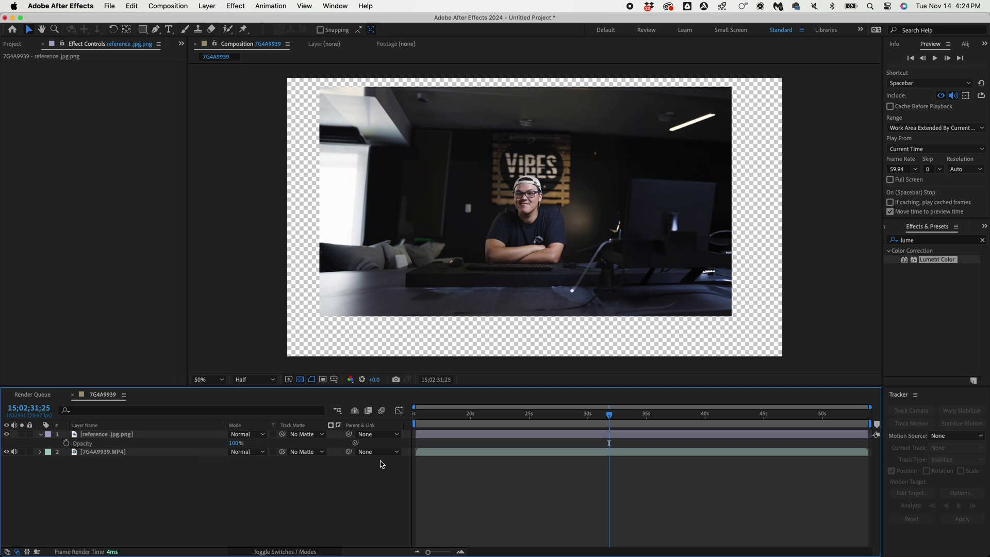
{"action": "left_click_drag", "start_coordinate": [349, 438], "coordinate": [201, 456]}
{"action": "left_click", "coordinate": [201, 456]}
{"action": "key", "text": "s"}
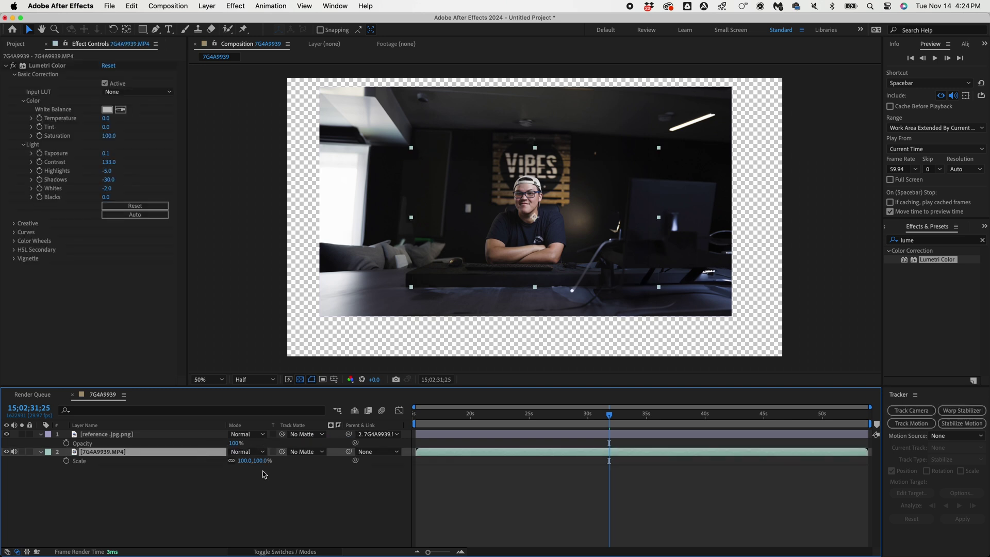
{"action": "left_click_drag", "start_coordinate": [249, 461], "coordinate": [262, 464]}
{"action": "left_click_drag", "start_coordinate": [474, 254], "coordinate": [484, 274]}
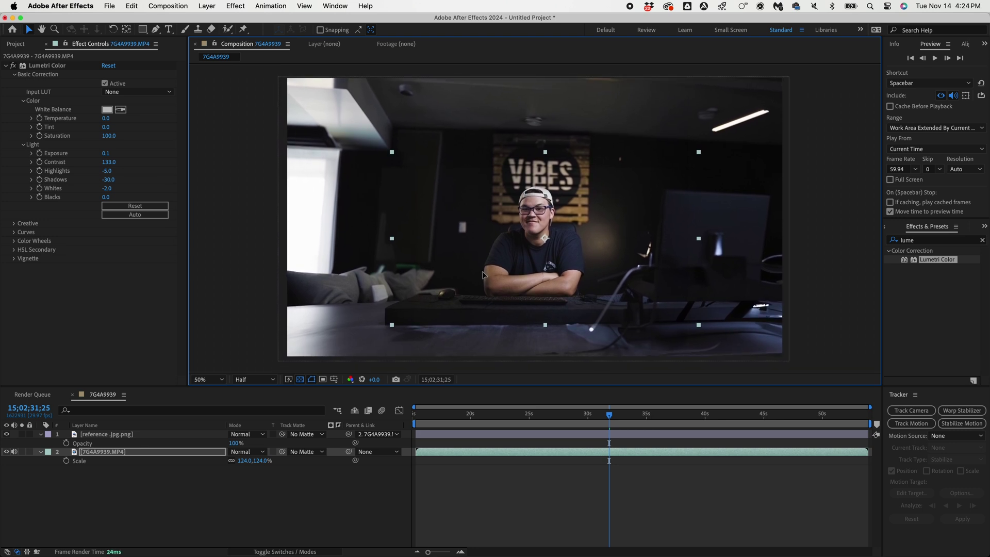
{"action": "left_click", "coordinate": [422, 263]}
{"action": "left_click_drag", "start_coordinate": [688, 415], "coordinate": [524, 426]}
Drop the reference layer to about half opacity and draw a Pen mask around the subject.
{"action": "key", "text": "t"}
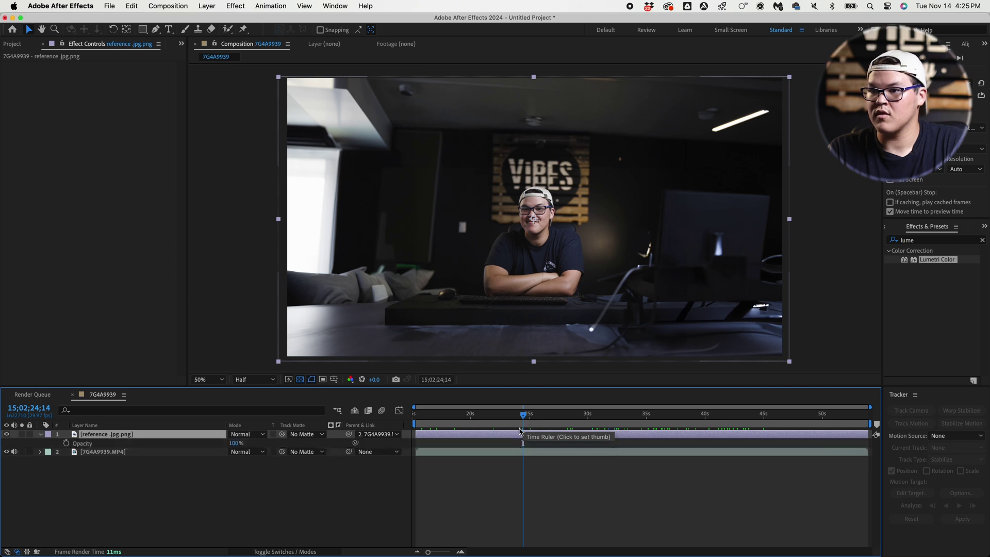
{"action": "left_click_drag", "start_coordinate": [231, 443], "coordinate": [215, 424]}
{"action": "key", "text": "g"}
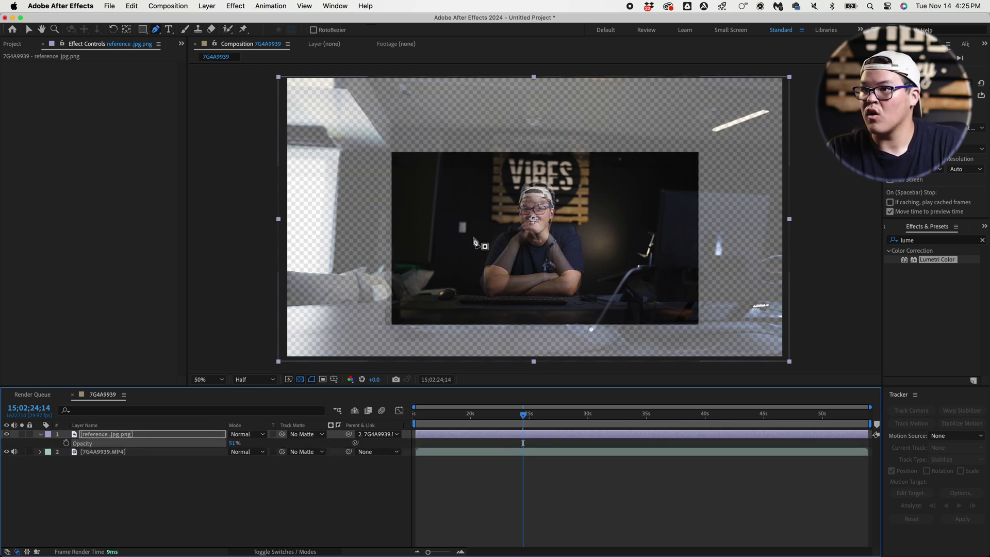
{"action": "left_click", "coordinate": [421, 167]}
{"action": "left_click", "coordinate": [424, 276]}
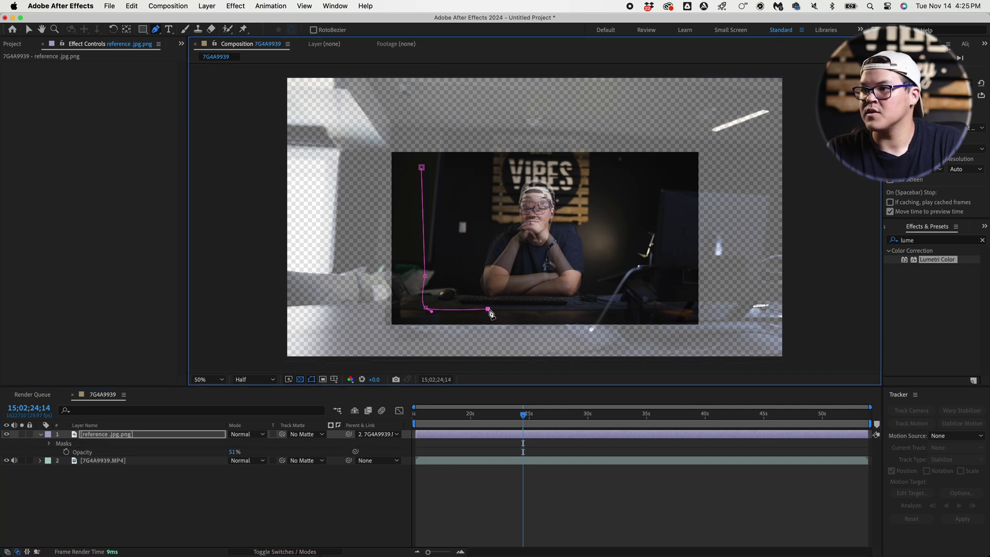
{"action": "left_click", "coordinate": [601, 313]}
{"action": "left_click", "coordinate": [665, 308]}
{"action": "left_click_drag", "start_coordinate": [676, 281], "coordinate": [678, 262]}
{"action": "left_click", "coordinate": [673, 184]}
{"action": "left_click", "coordinate": [637, 165]}
{"action": "left_click_drag", "start_coordinate": [561, 165], "coordinate": [504, 168]}
{"action": "left_click_drag", "start_coordinate": [504, 166], "coordinate": [485, 169]}
{"action": "left_click", "coordinate": [421, 168]}
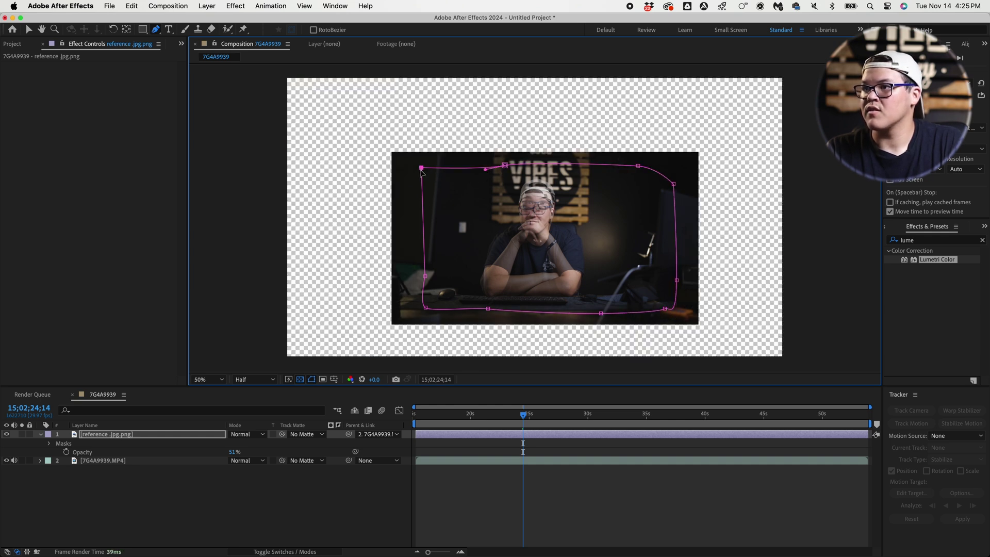
Set the mask mode to Subtract and restore the reference layer to 100% opacity.
{"action": "key", "text": "m"}
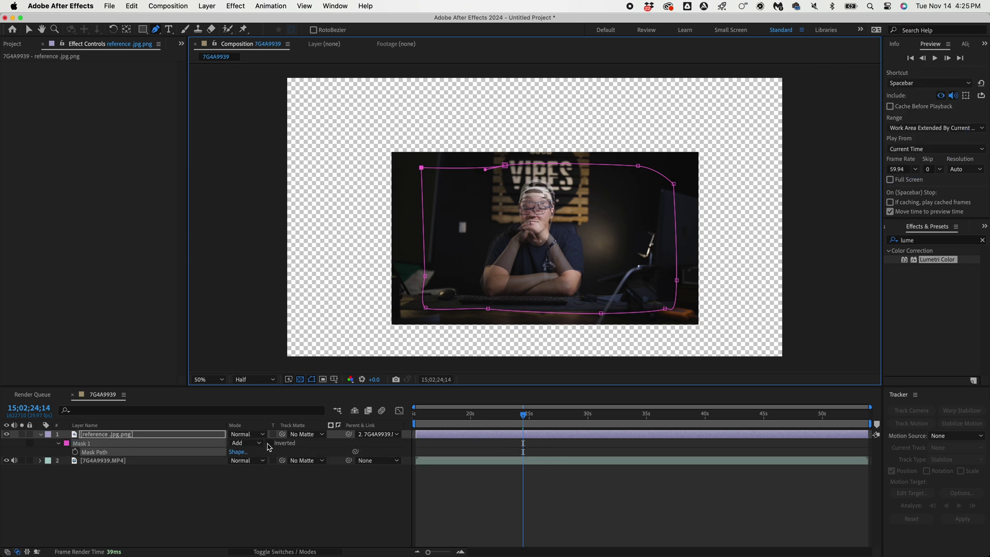
{"action": "left_click", "coordinate": [260, 444]}
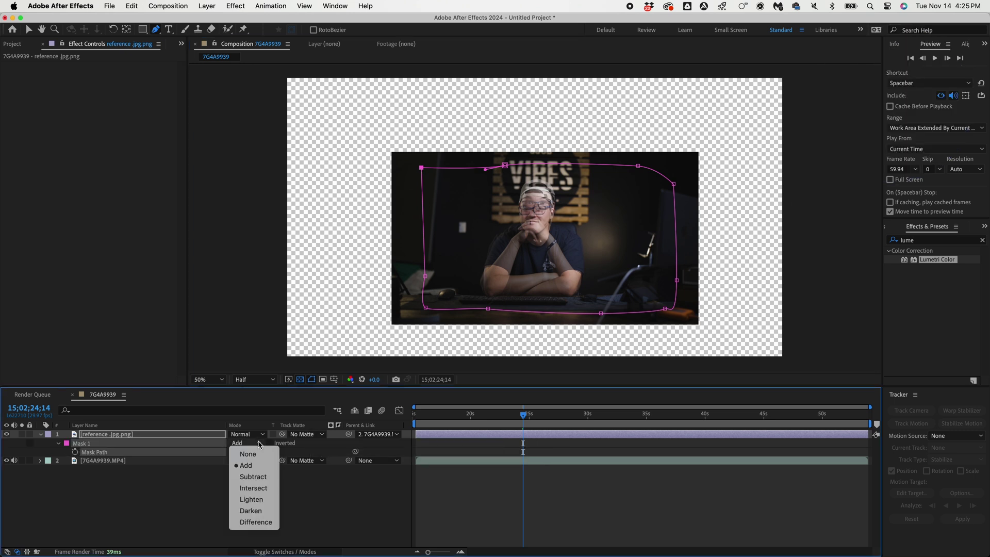
{"action": "left_click", "coordinate": [265, 477]}
{"action": "key", "text": "t"}
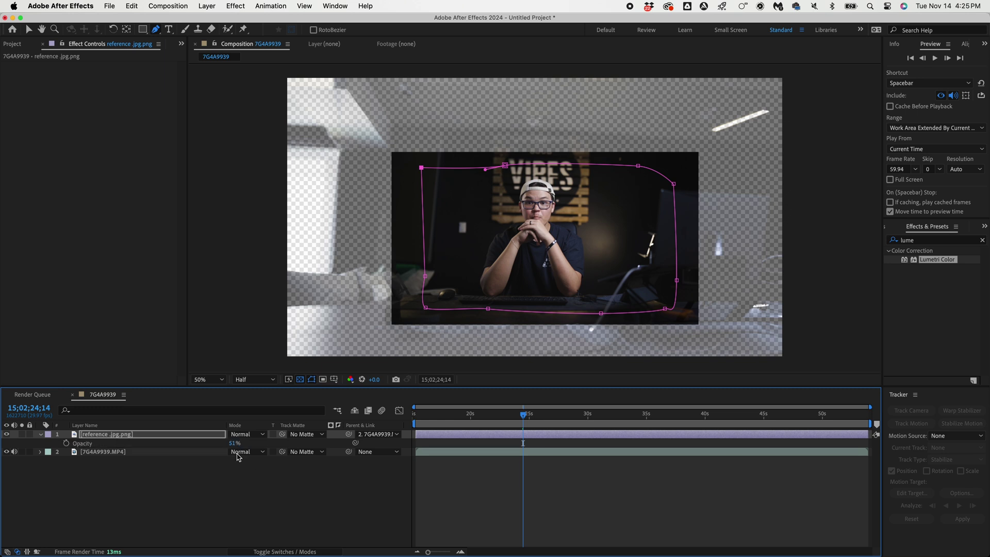
{"action": "left_click_drag", "start_coordinate": [234, 445], "coordinate": [350, 443]}
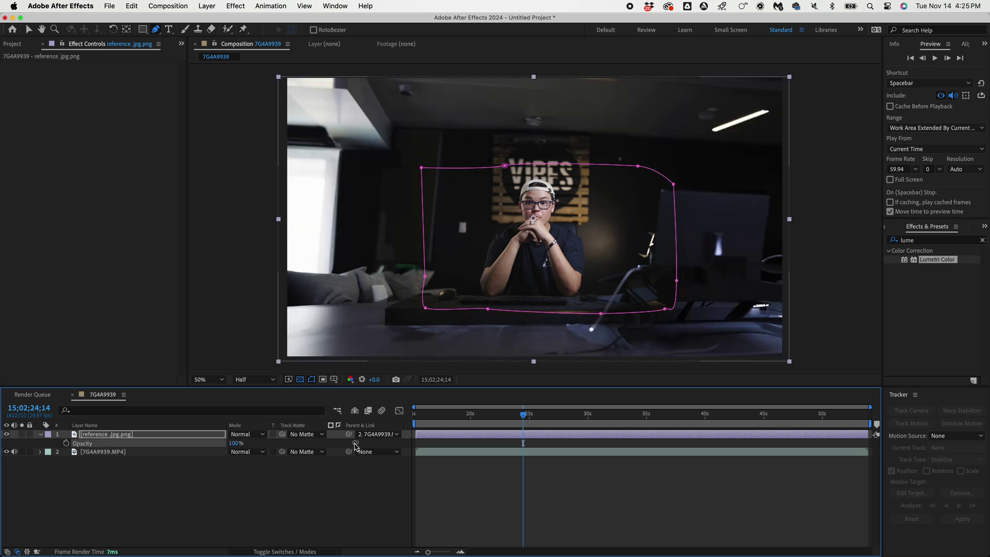
{"action": "left_click", "coordinate": [465, 495]}
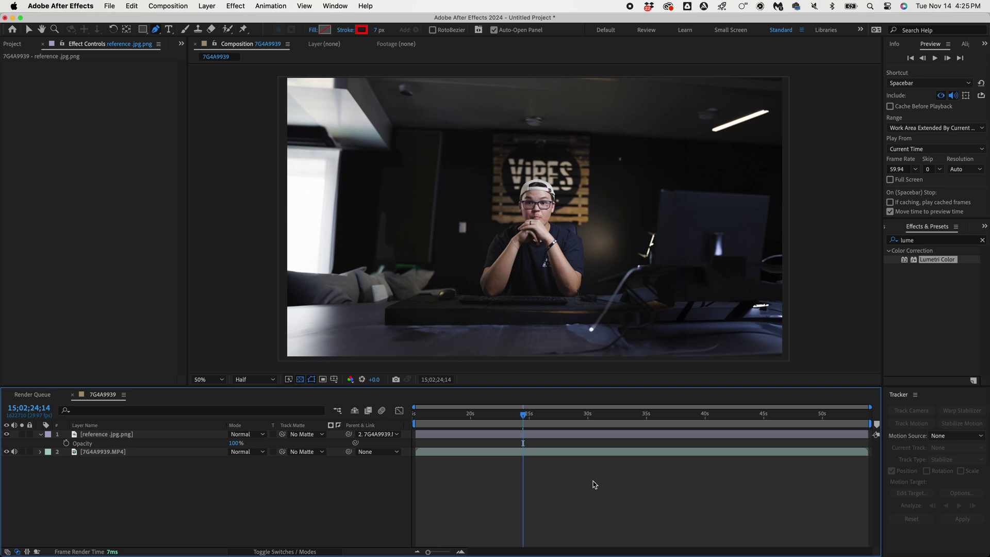
Inspect the mask edge up close at 100% zoom, especially on the right side.
{"action": "left_click", "coordinate": [559, 436]}
{"action": "left_click", "coordinate": [635, 506]}
{"action": "key", "text": "period"}
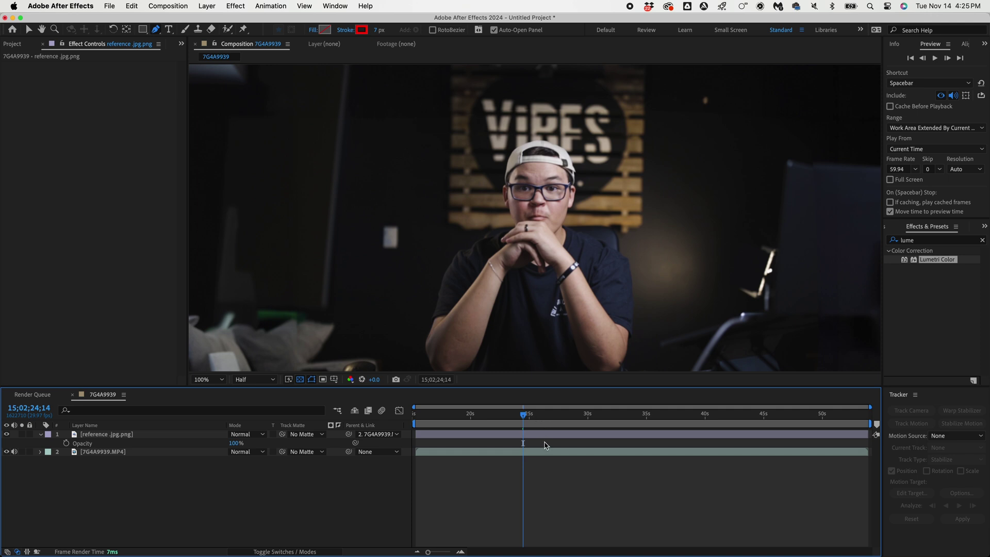
{"action": "left_click", "coordinate": [546, 443]}
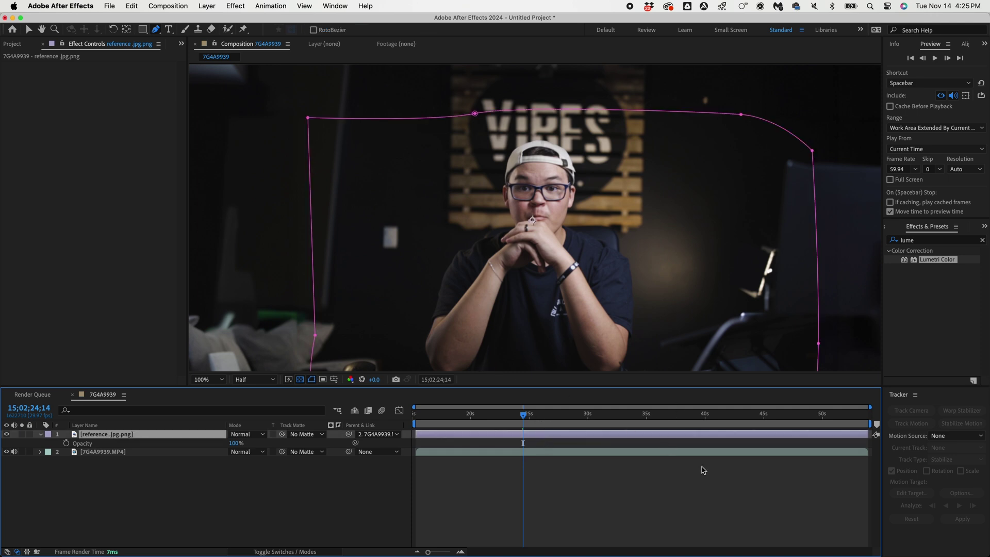
{"action": "left_click", "coordinate": [697, 477]}
{"action": "key", "text": "h"}
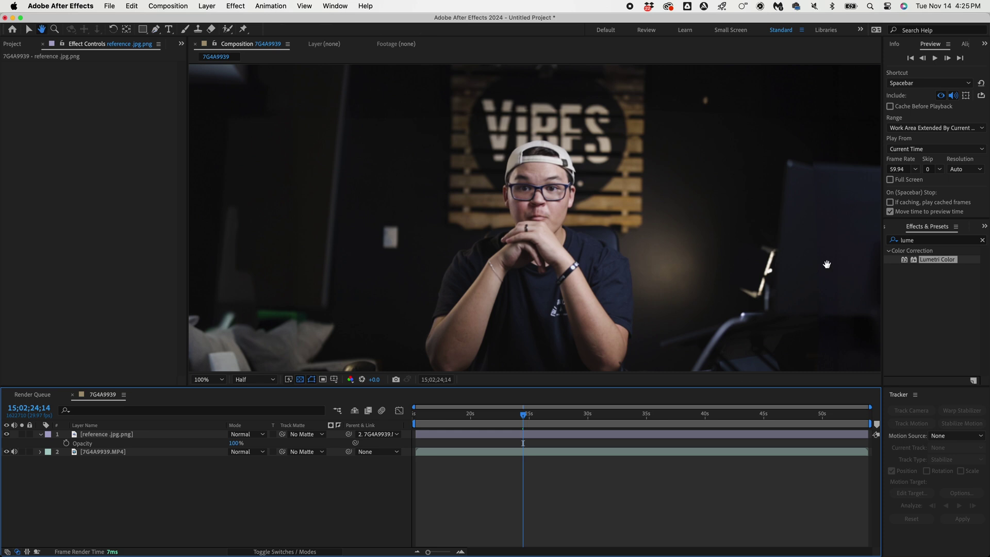
{"action": "left_click_drag", "start_coordinate": [670, 217], "coordinate": [505, 217]}
{"action": "key", "text": "period"}
{"action": "left_click_drag", "start_coordinate": [773, 155], "coordinate": [590, 211]}
{"action": "key", "text": "comma"}
{"action": "key", "text": "v"}
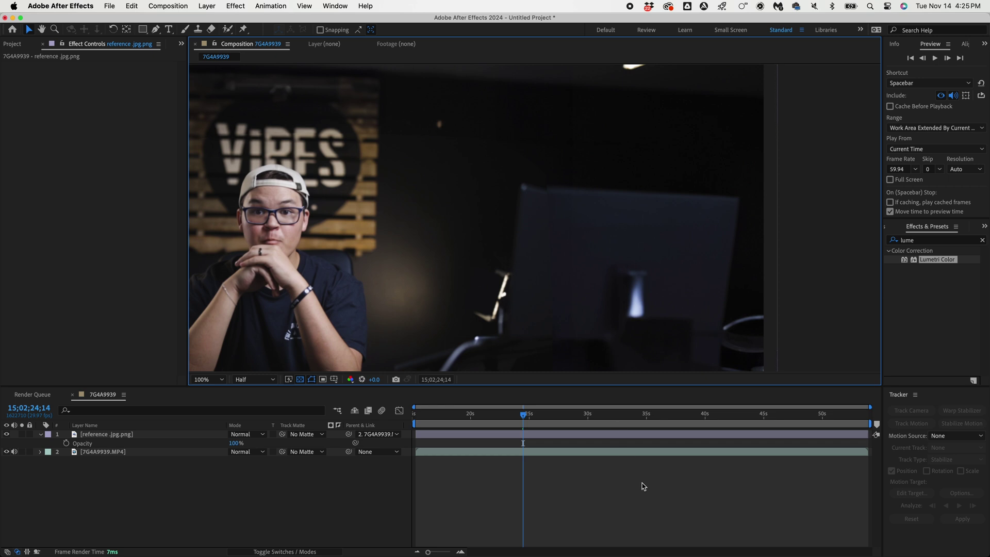
Set the mask feather to 55 pixels to blend the background into the clip.
{"action": "left_click", "coordinate": [563, 436]}
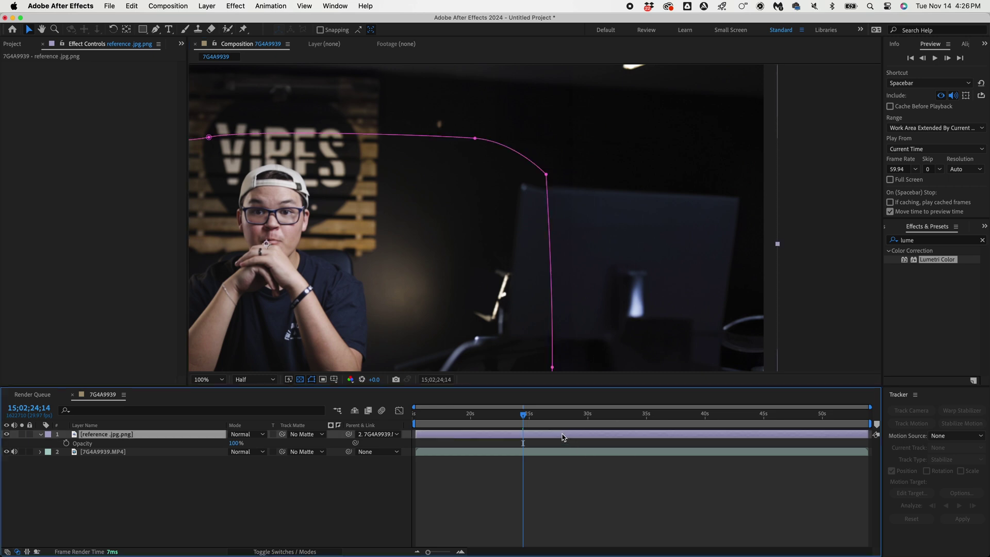
{"action": "key", "text": "f"}
{"action": "left_click_drag", "start_coordinate": [239, 452], "coordinate": [245, 452]}
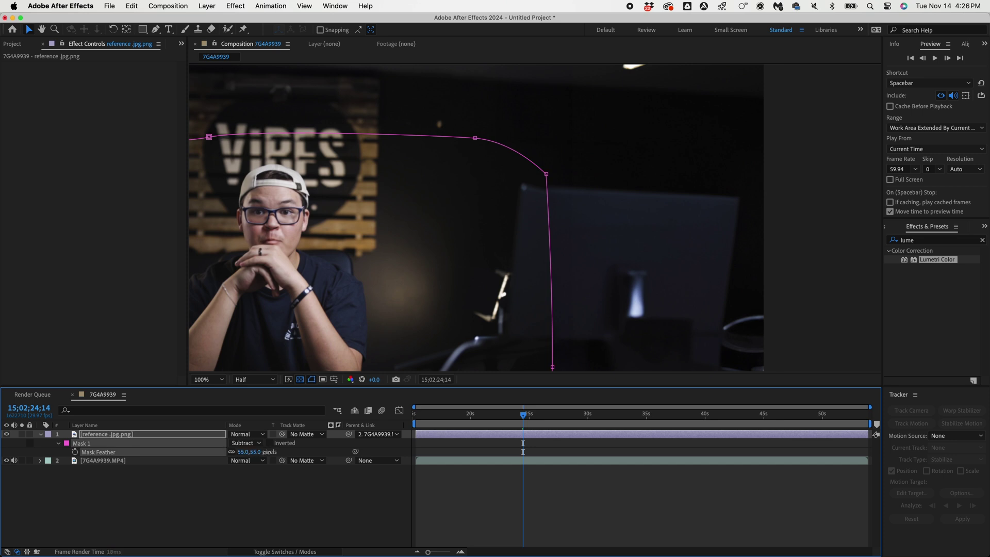
{"action": "left_click", "coordinate": [554, 519]}
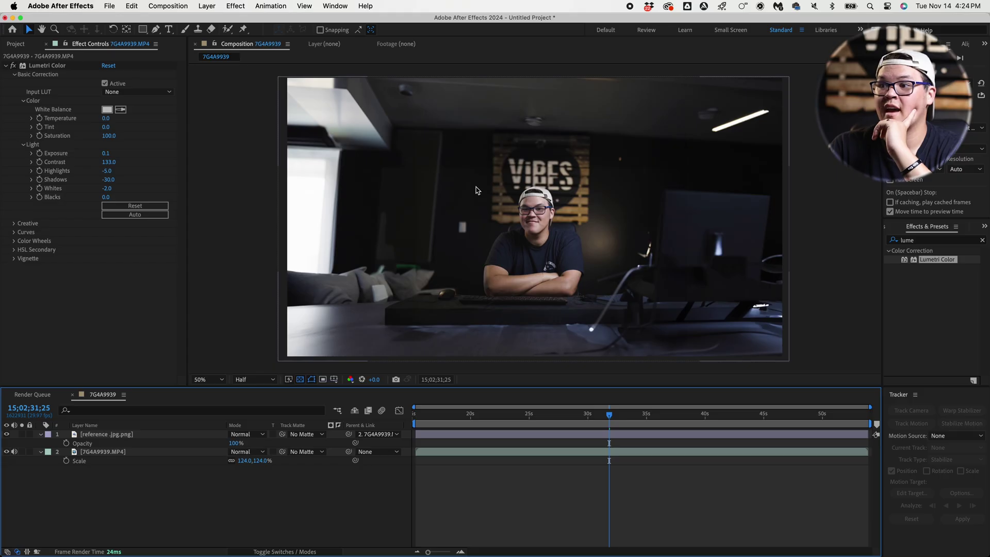
{"action": "right_click", "coordinate": [485, 494]}
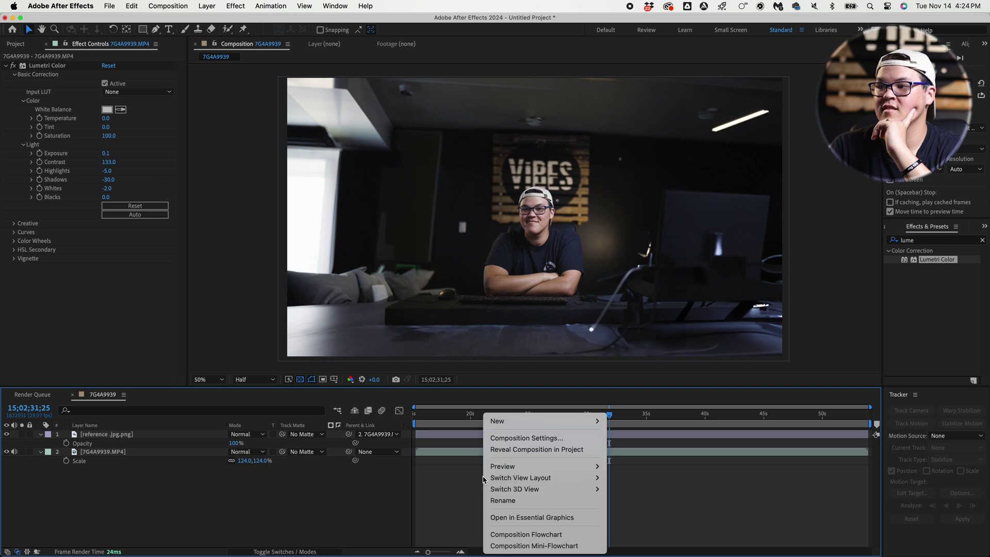
{"action": "left_click", "coordinate": [543, 438]}
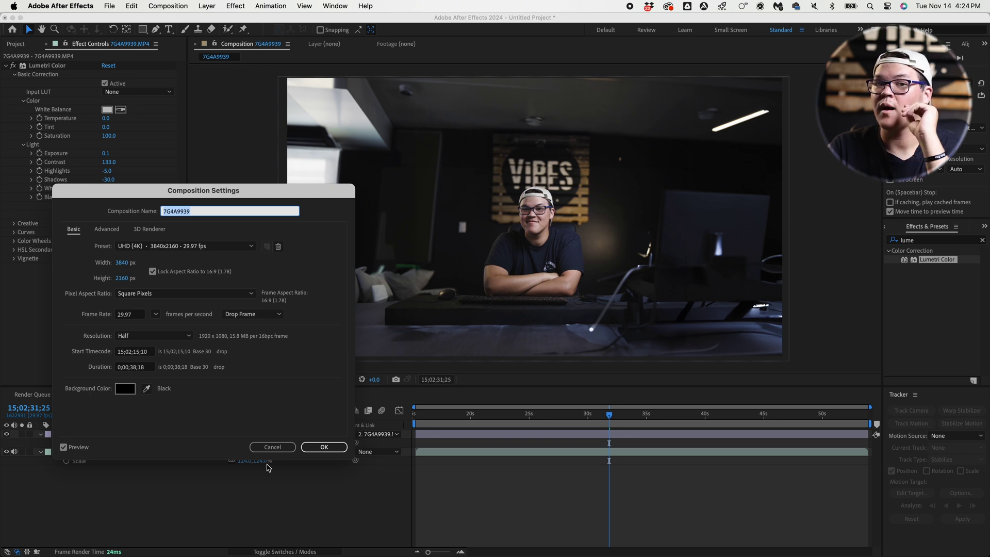
{"action": "left_click", "coordinate": [273, 446]}
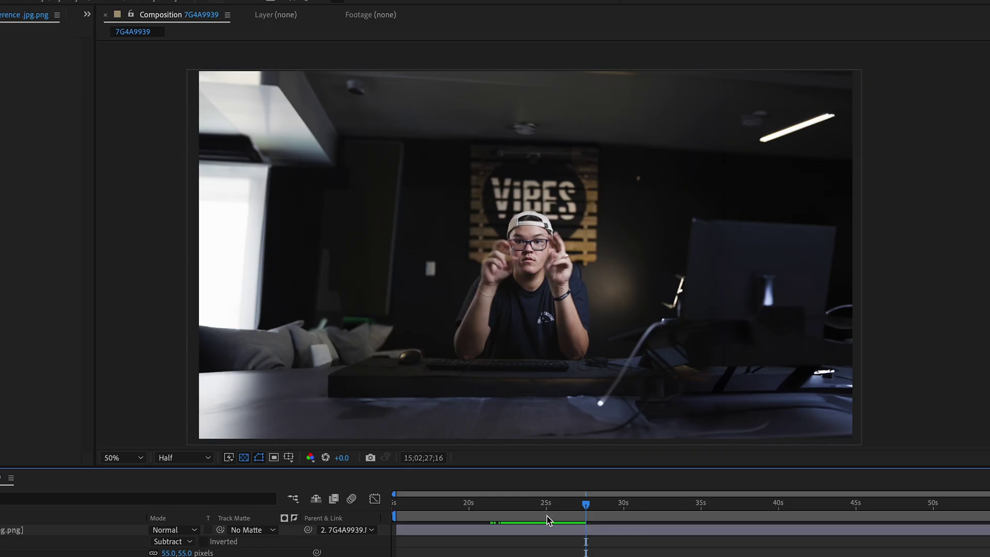
{"action": "left_click", "coordinate": [583, 528]}
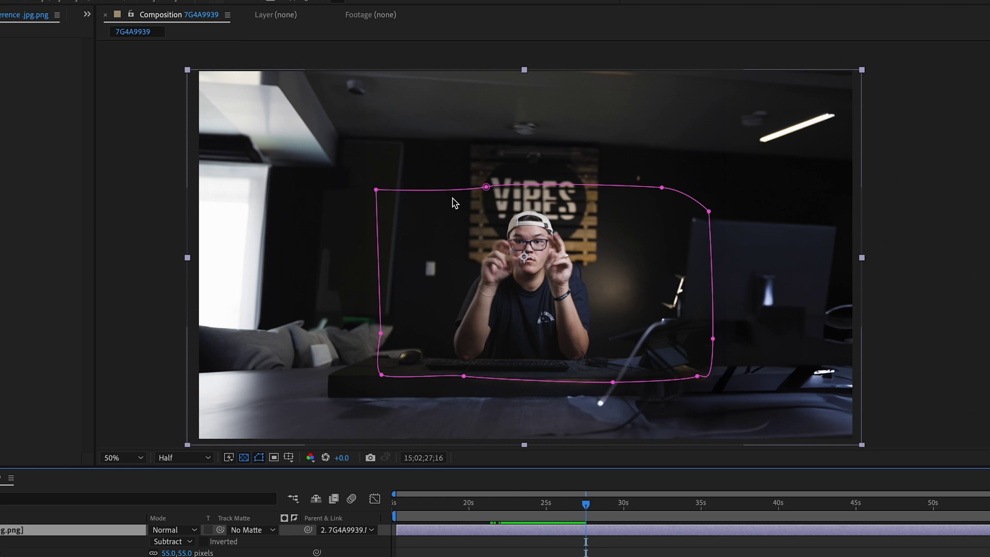
{"action": "left_click_drag", "start_coordinate": [585, 503], "coordinate": [744, 507]}
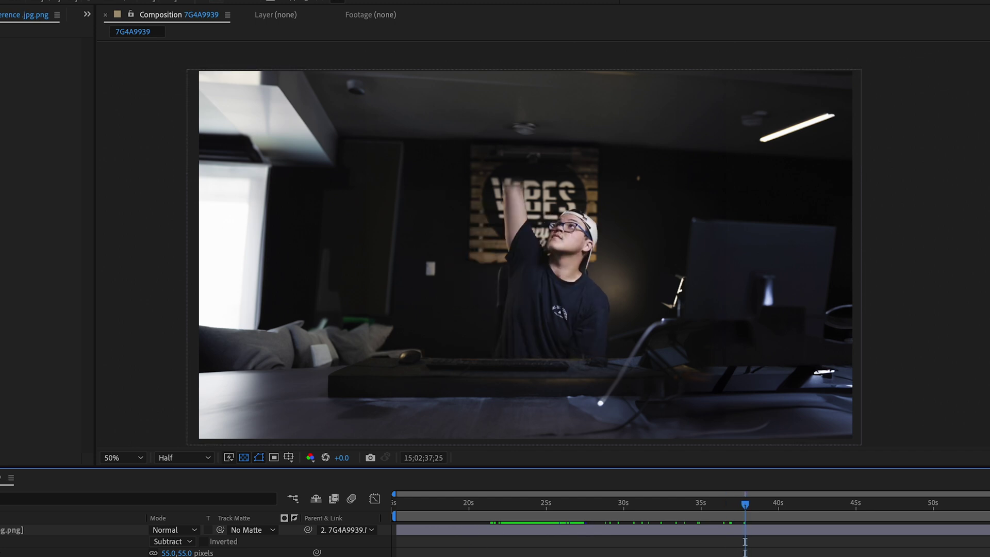
{"action": "left_click", "coordinate": [602, 285]}
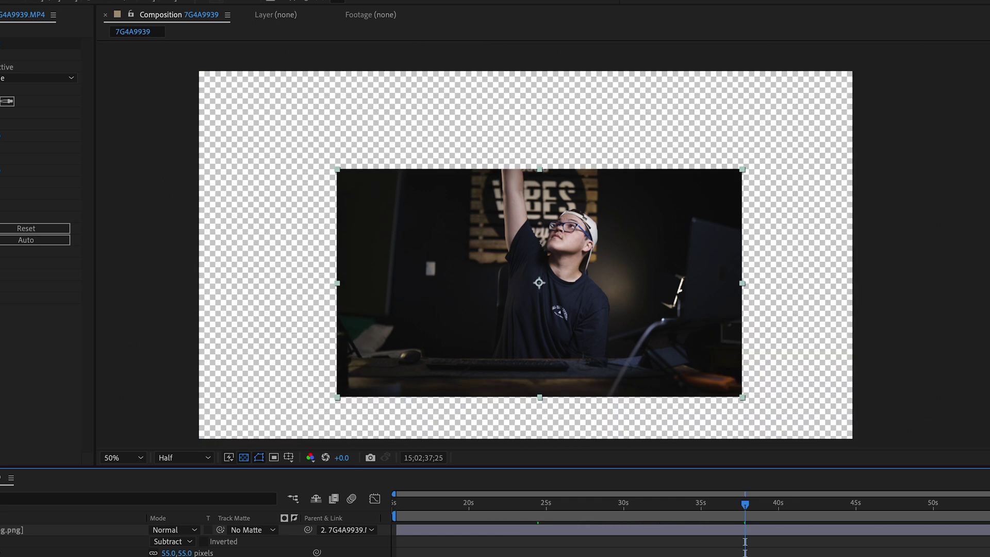
{"action": "left_click_drag", "start_coordinate": [745, 505], "coordinate": [810, 512]}
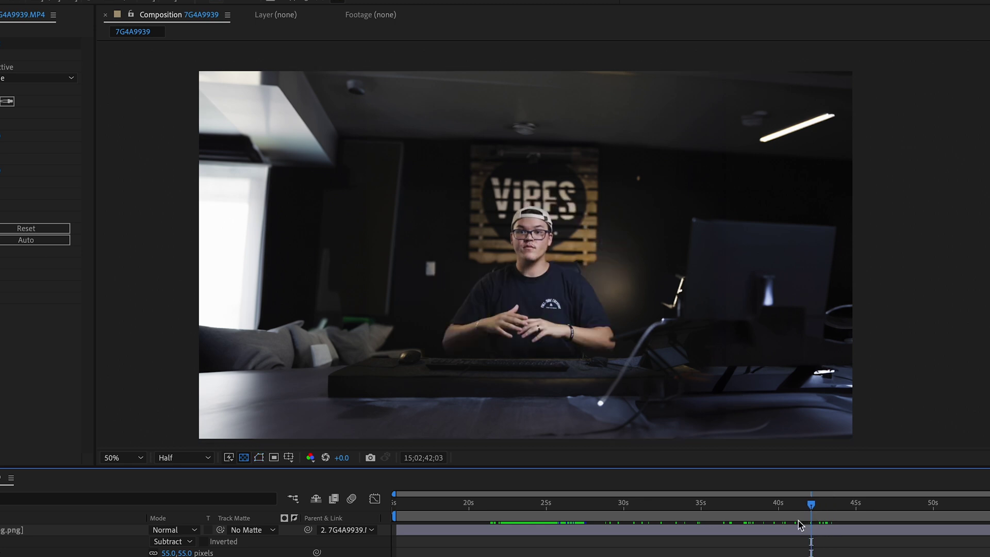
{"action": "key", "text": "space"}
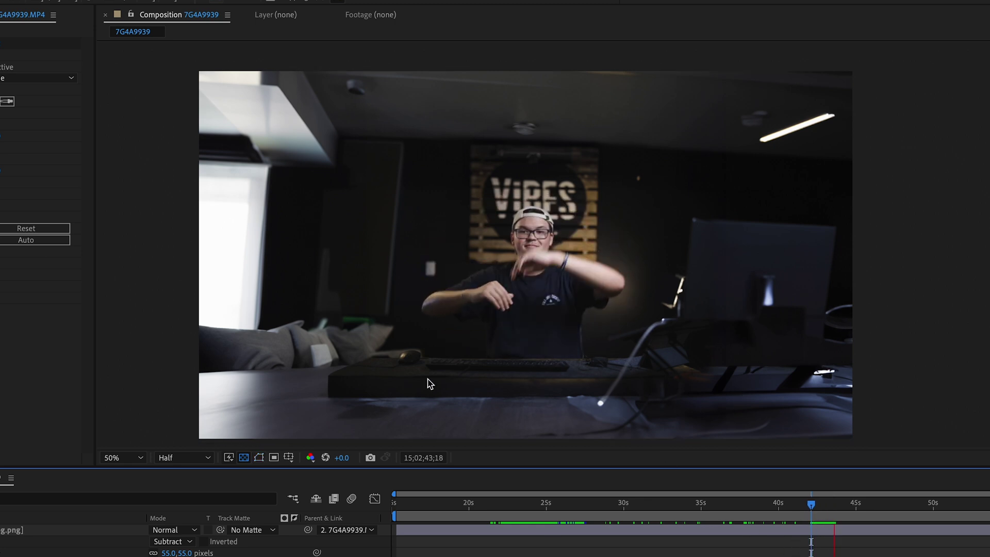